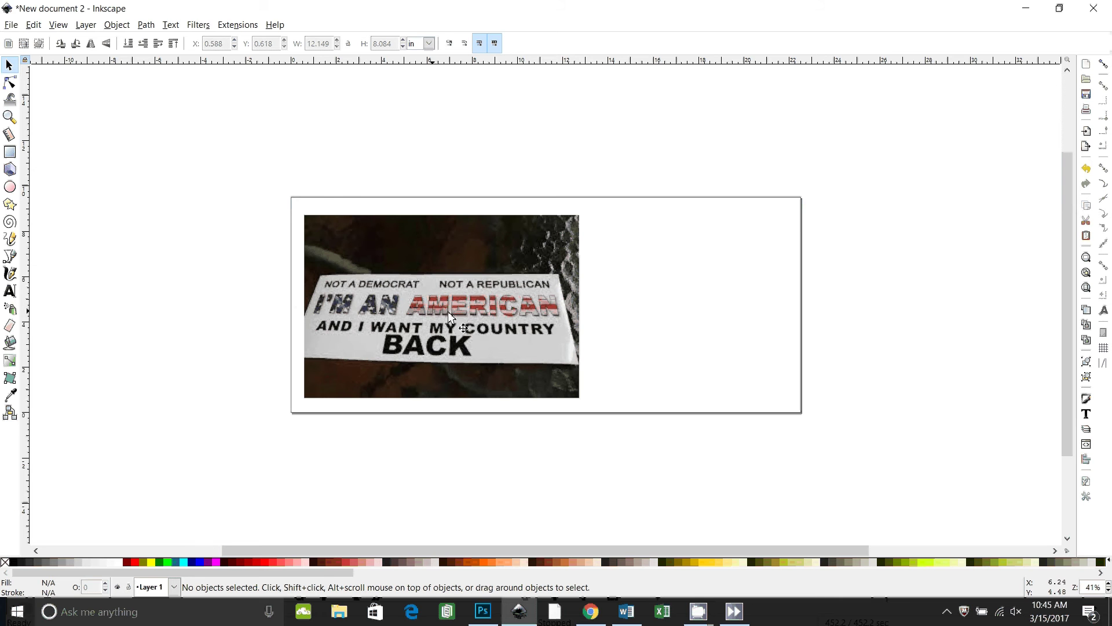
# Step: Delete the I'M AN AMERICAN bumper-sticker photo from the Inkscape page
pyautogui.click(361, 247)
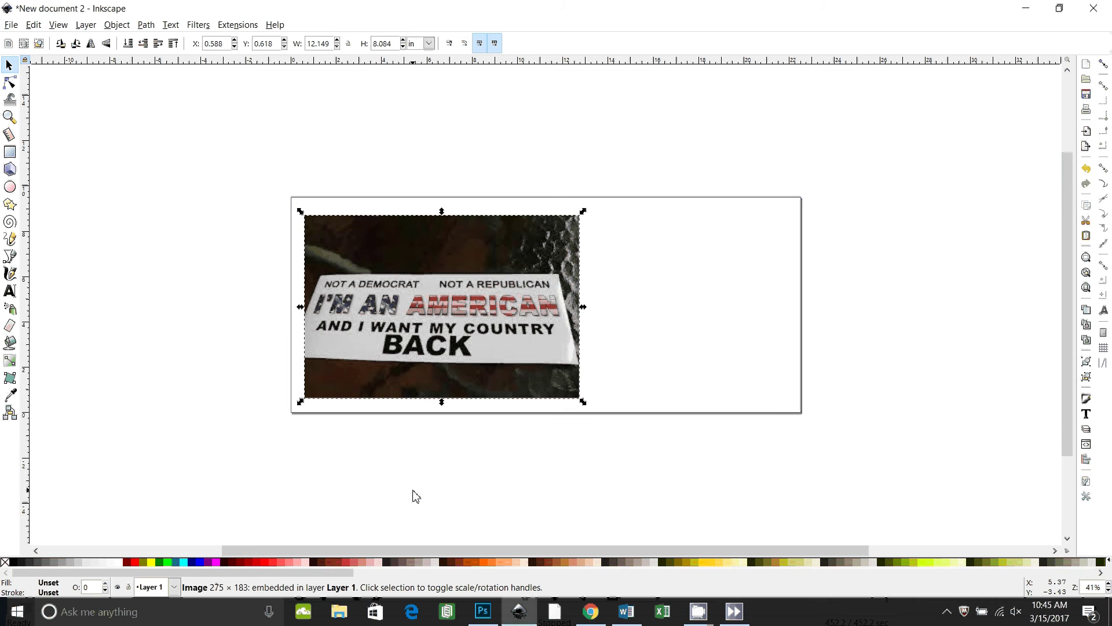
pyautogui.press('Delete')
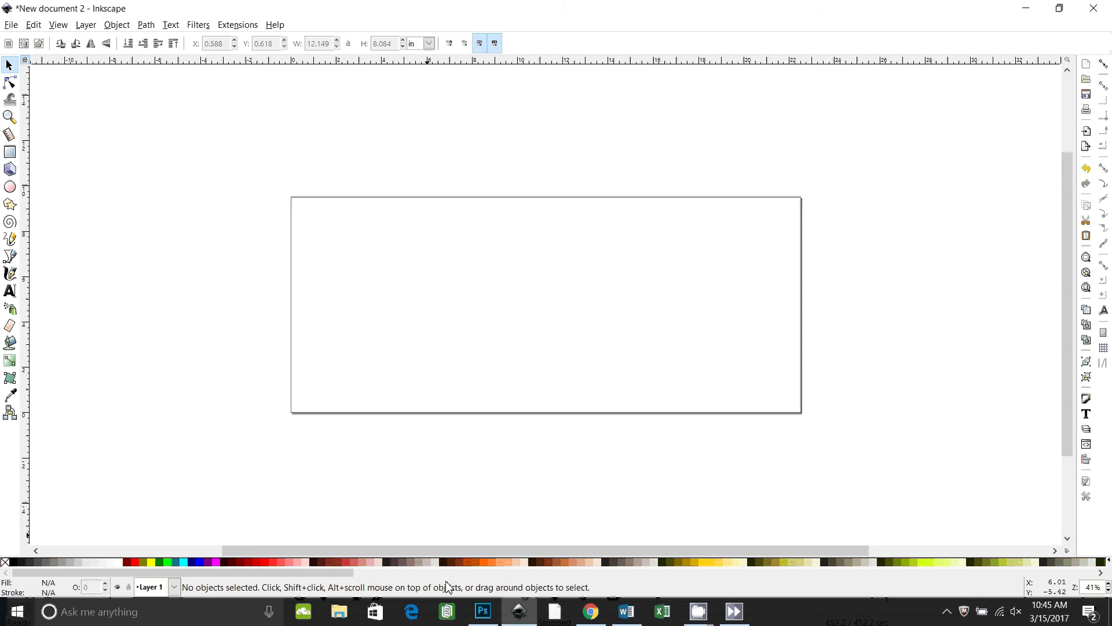
# Step: Copy the waving flag image american_flag_312241.jpg from Chrome
pyautogui.moveTo(594, 616)
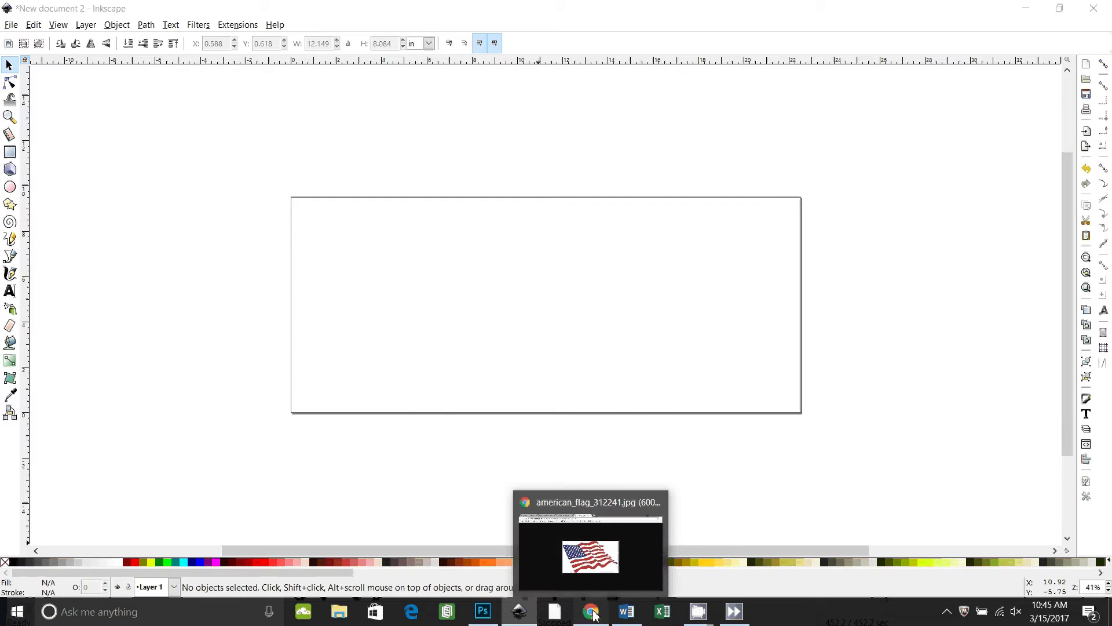
pyautogui.click(588, 555)
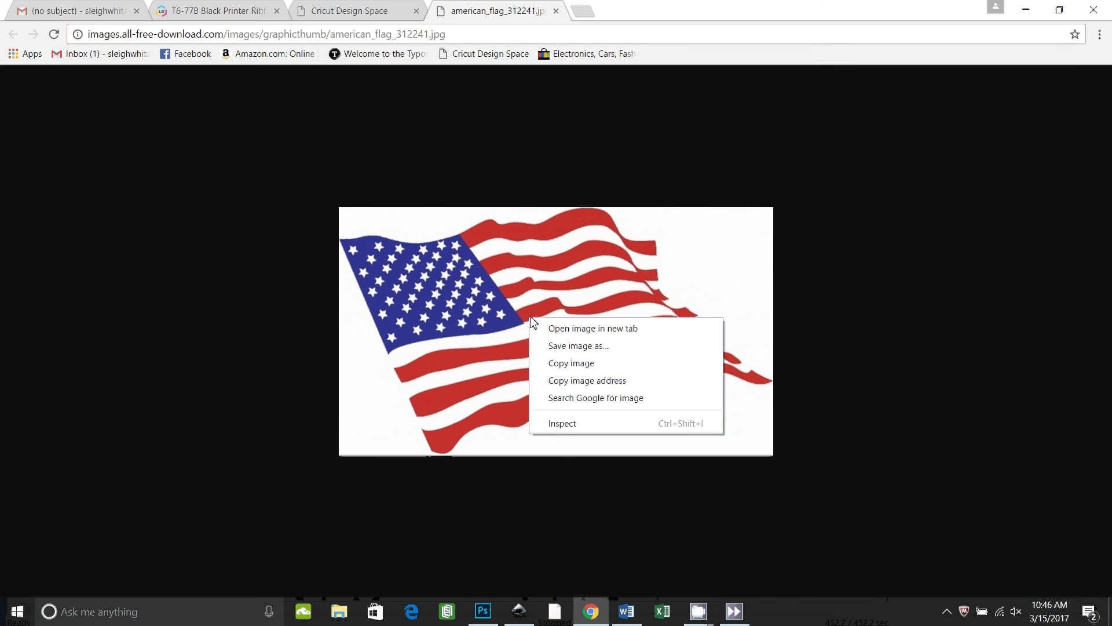
pyautogui.click(565, 363)
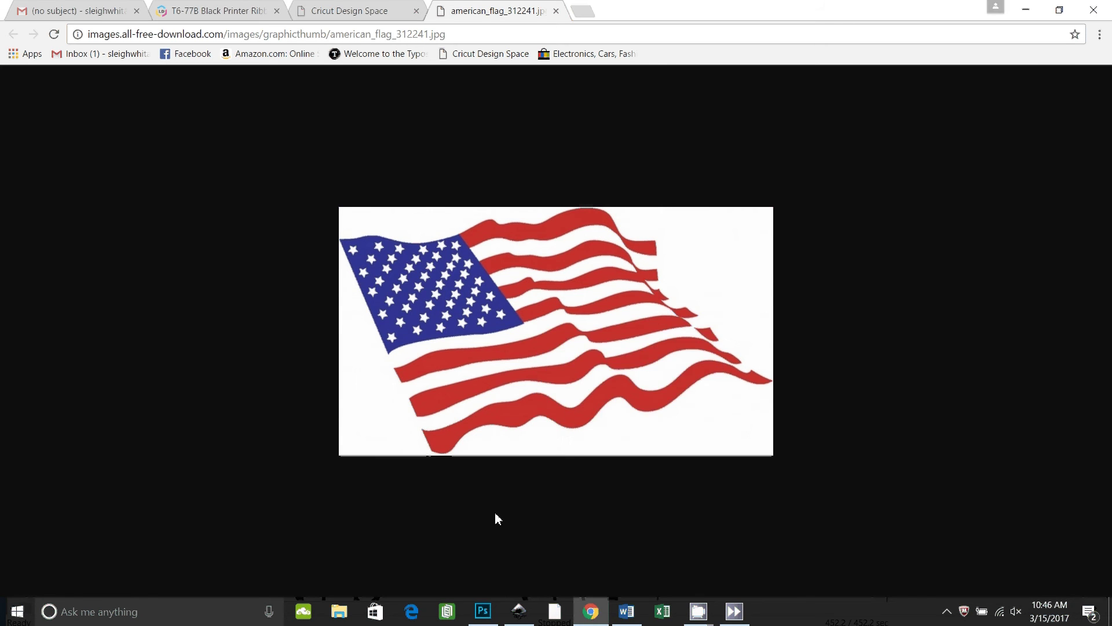
# Step: Paste the flag into Inkscape, align it top-left and scale it to about 16.020 × 9.158 in
pyautogui.click(521, 612)
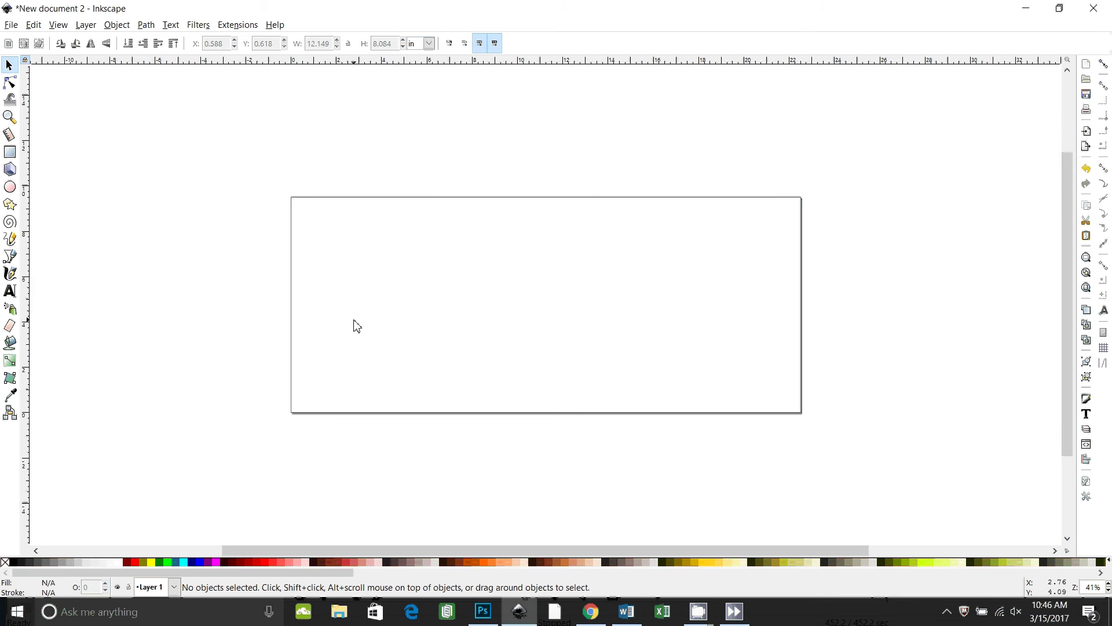
pyautogui.press('ctrl')
pyautogui.hotkey('ctrl', 'v')
pyautogui.moveTo(354, 326); pyautogui.dragTo(368, 262)
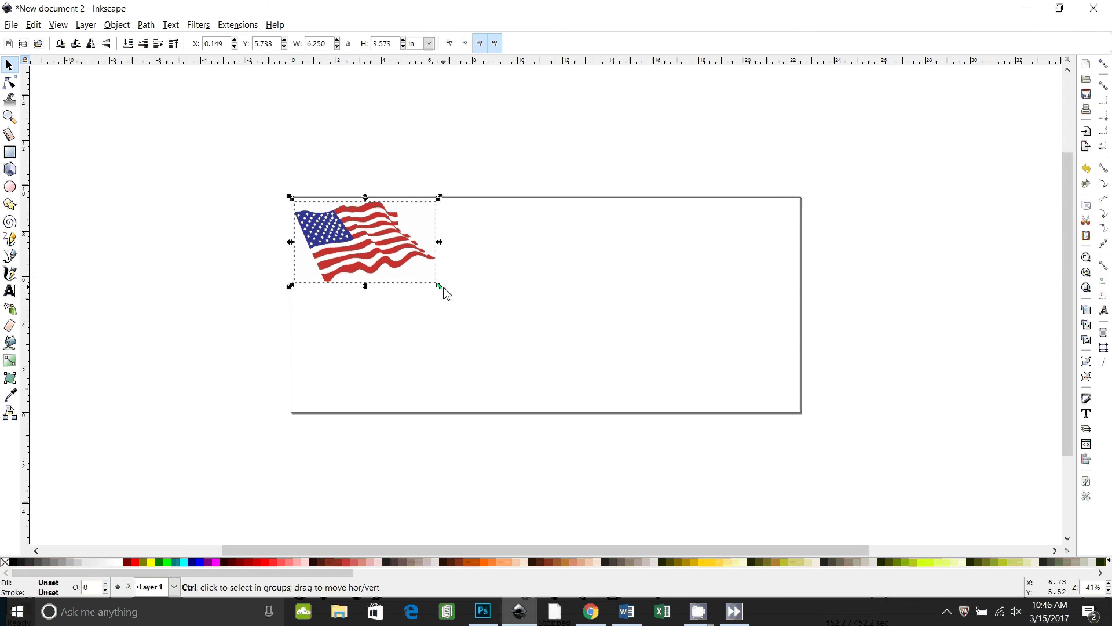
pyautogui.moveTo(440, 288); pyautogui.dragTo(664, 522)
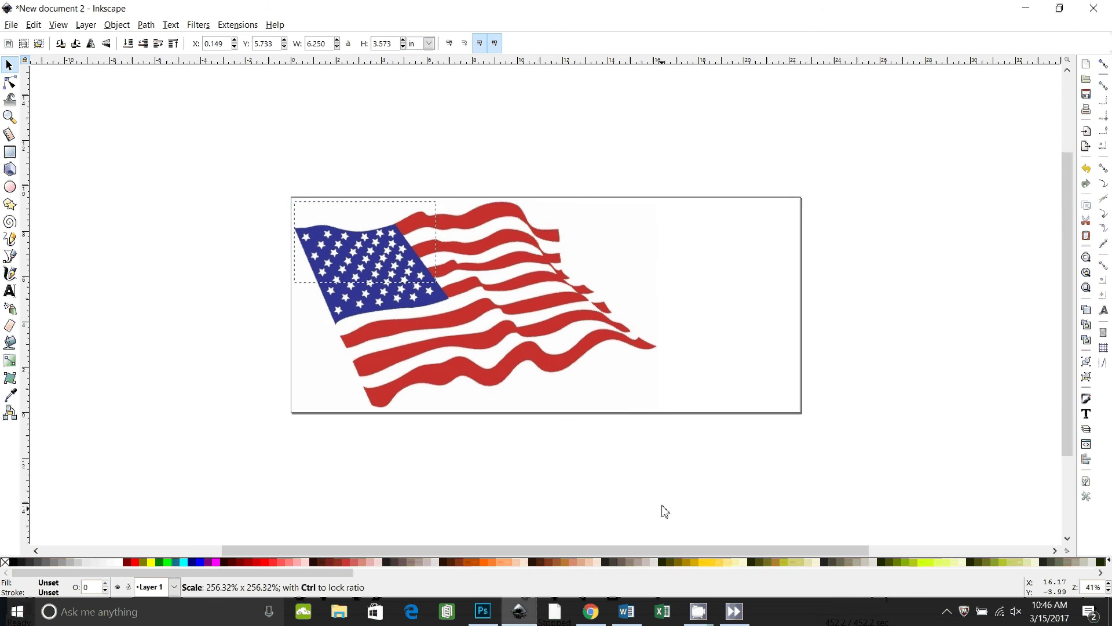
pyautogui.click(255, 382)
pyautogui.click(426, 359)
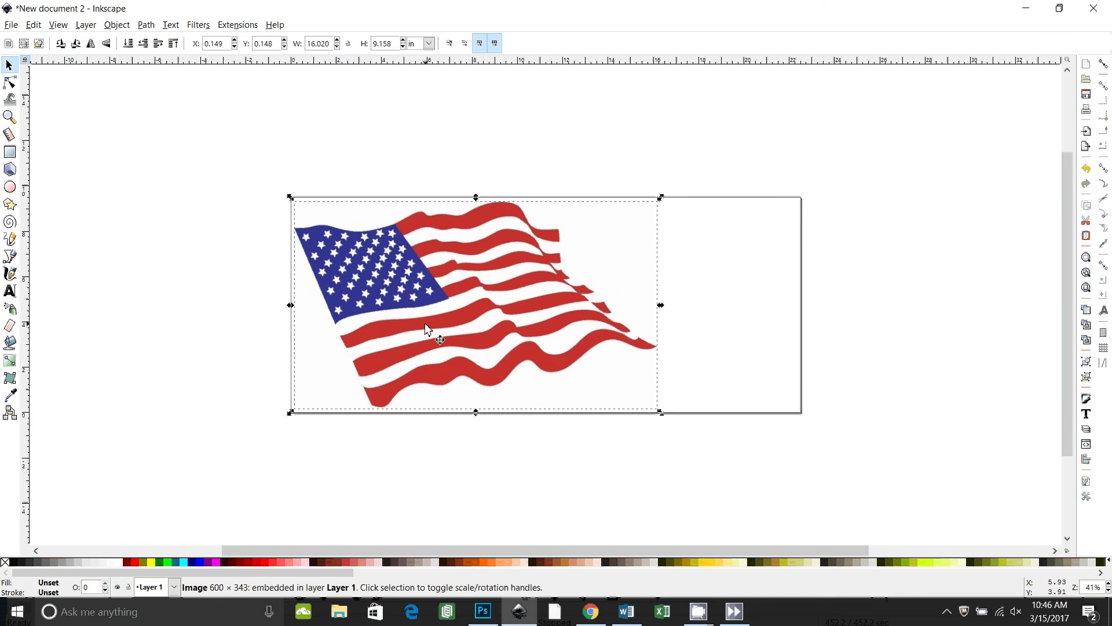
# Step: Trace the flag bitmap in Colors mode with Smooth and Smooth corners enabled
pyautogui.click(146, 25)
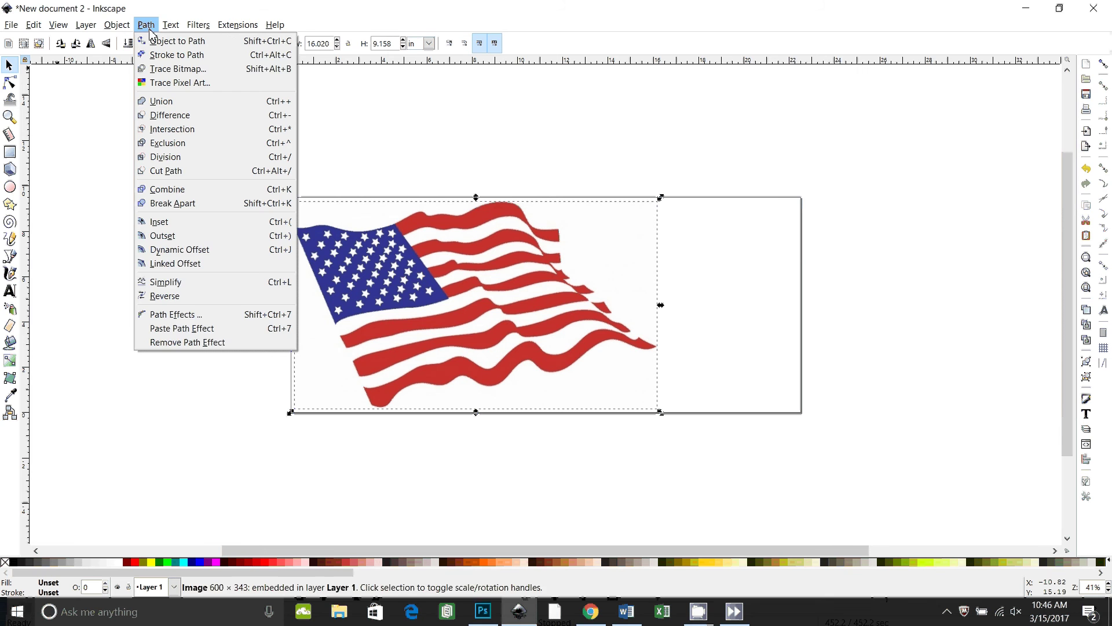
pyautogui.click(173, 68)
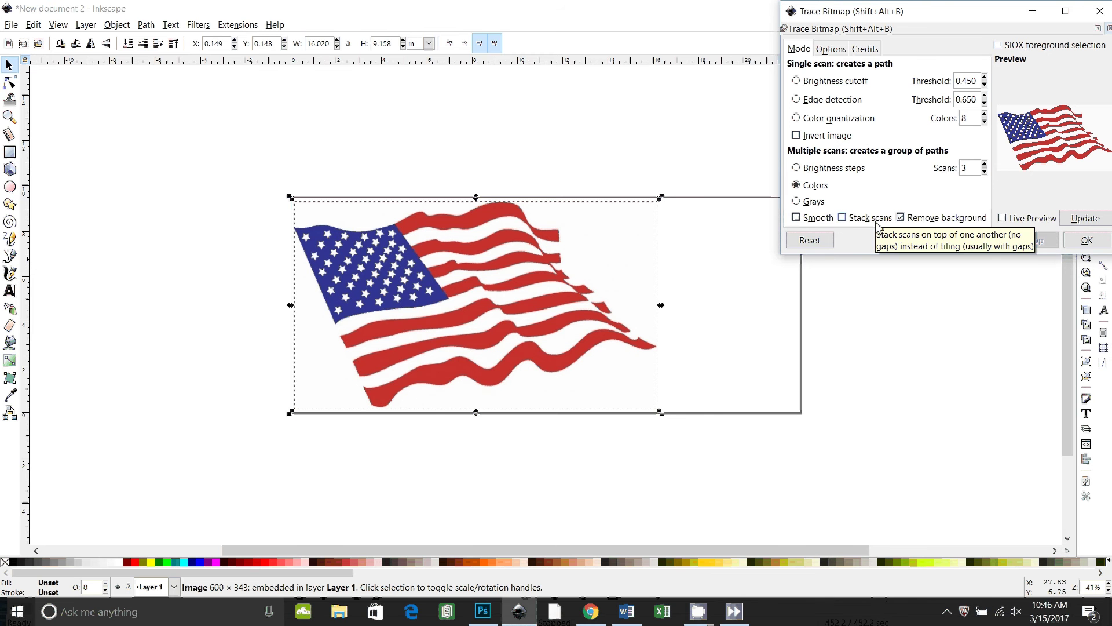
pyautogui.click(799, 220)
pyautogui.click(832, 49)
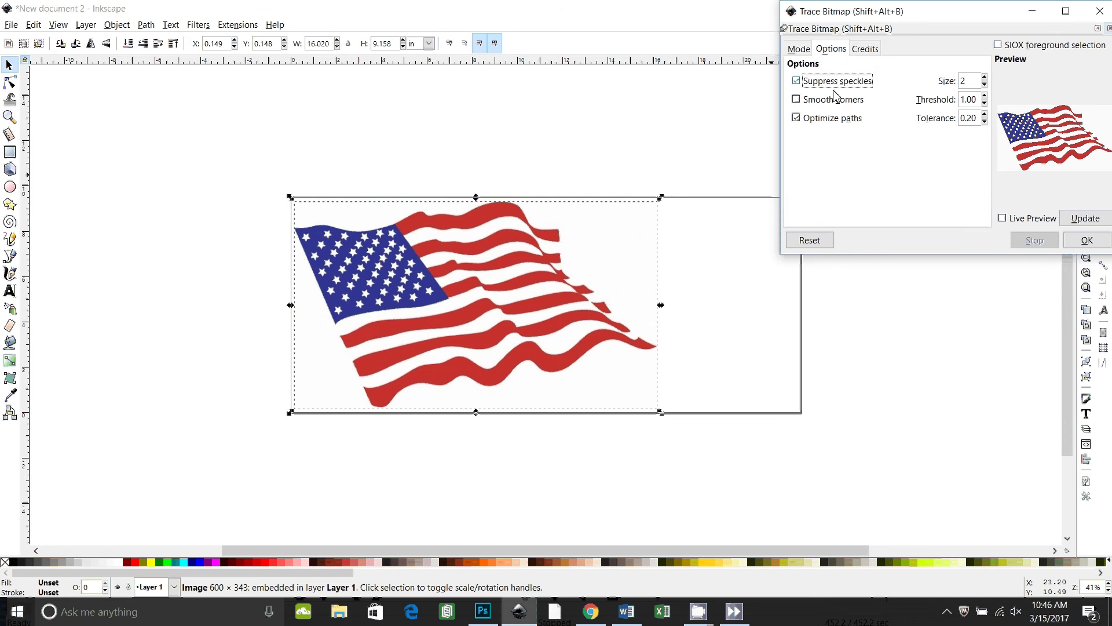
pyautogui.click(834, 98)
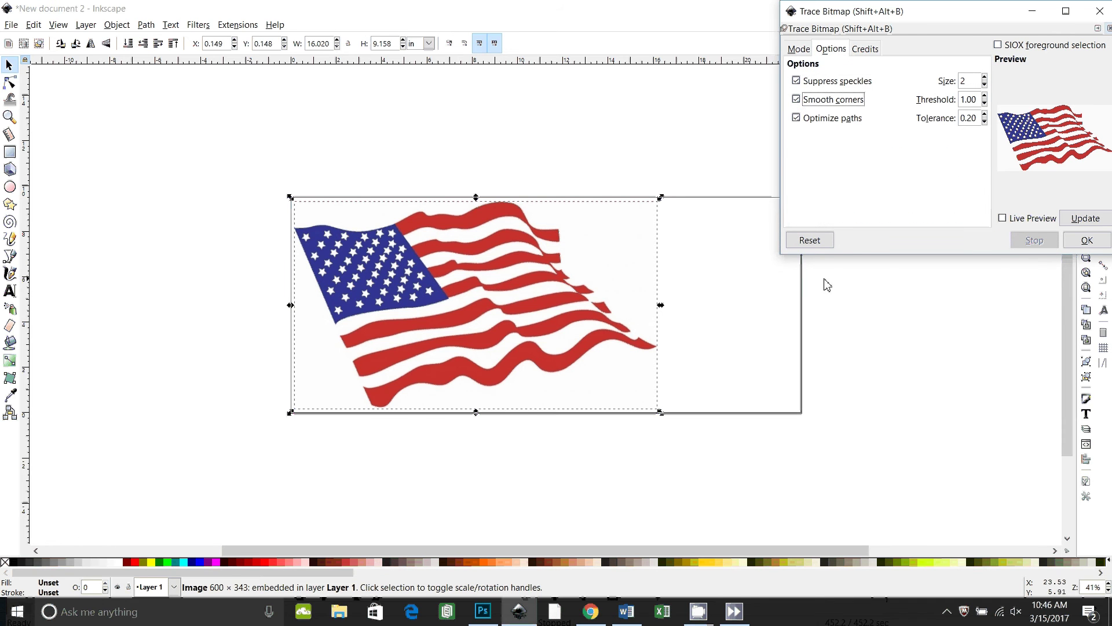
pyautogui.click(1071, 246)
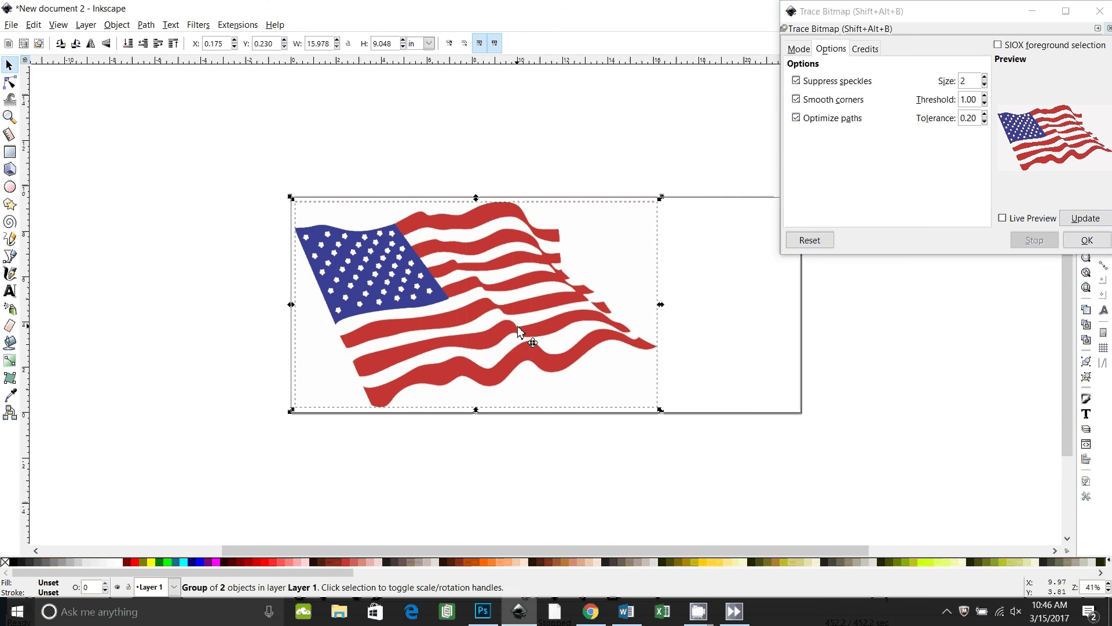
# Step: Move the smoothed trace aside, run a second trace without smoothing, and shift it lower-left
pyautogui.moveTo(519, 332); pyautogui.dragTo(867, 416)
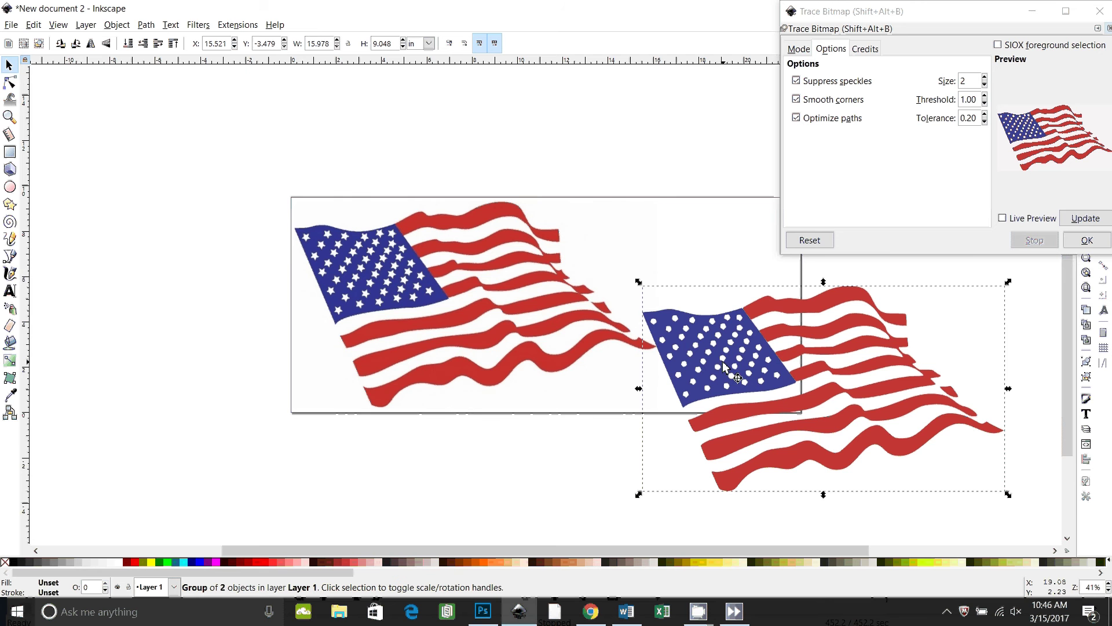
pyautogui.click(475, 307)
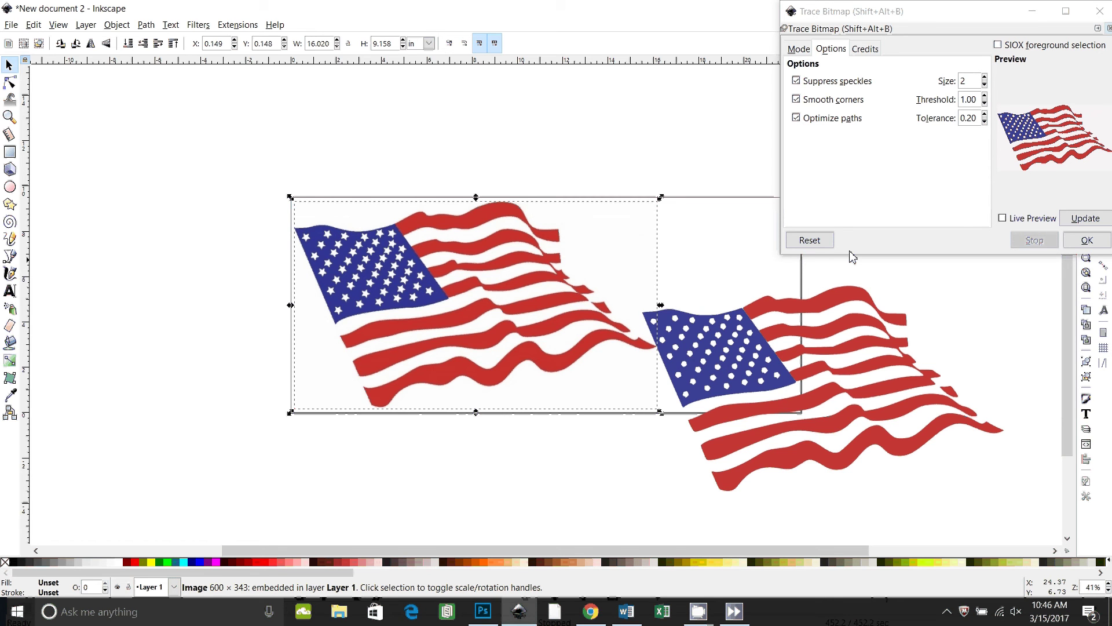
pyautogui.click(803, 102)
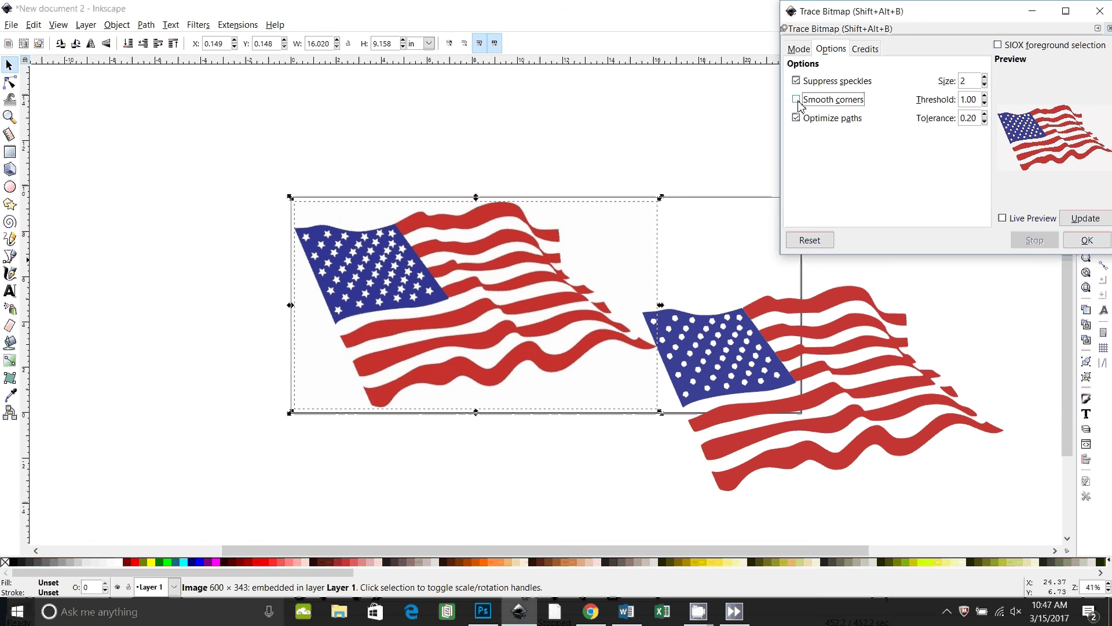
pyautogui.click(799, 50)
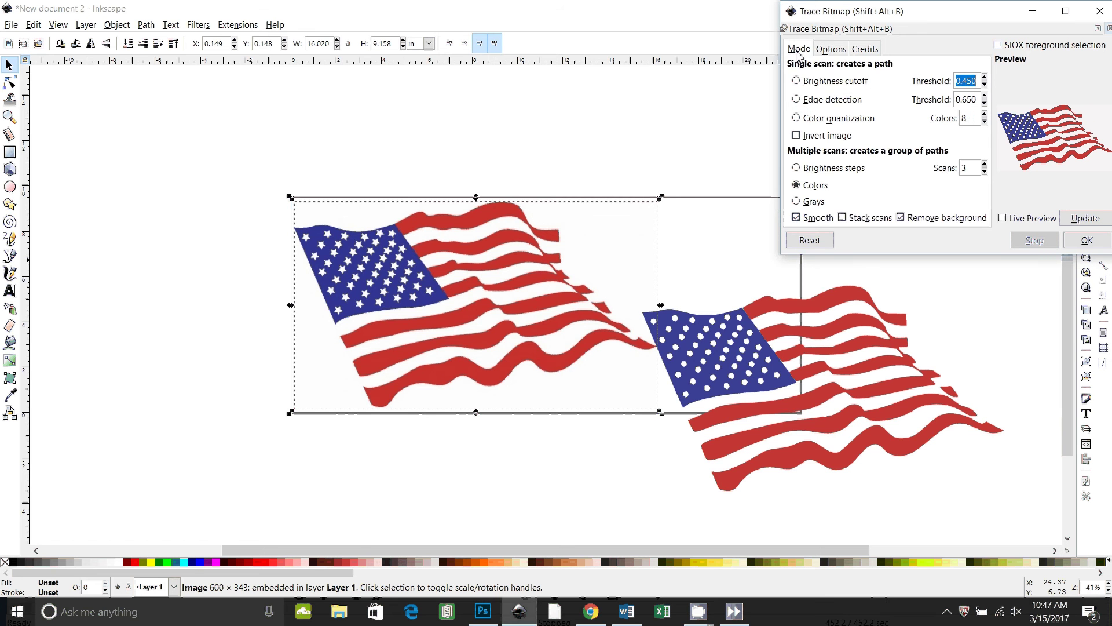
pyautogui.click(797, 218)
pyautogui.click(1087, 241)
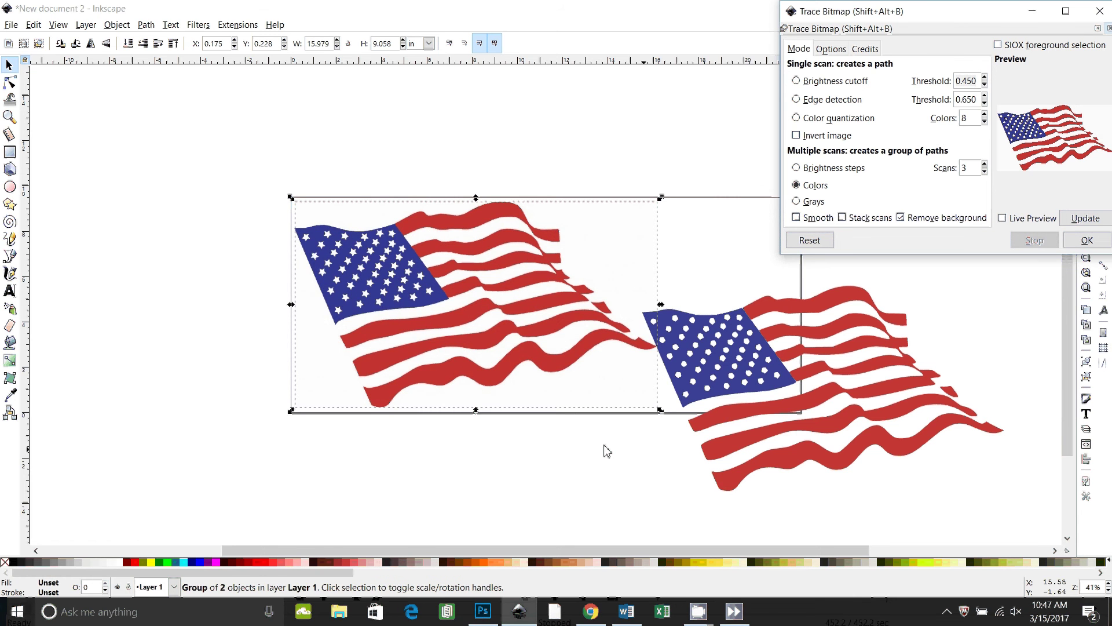
pyautogui.moveTo(501, 316); pyautogui.dragTo(338, 447)
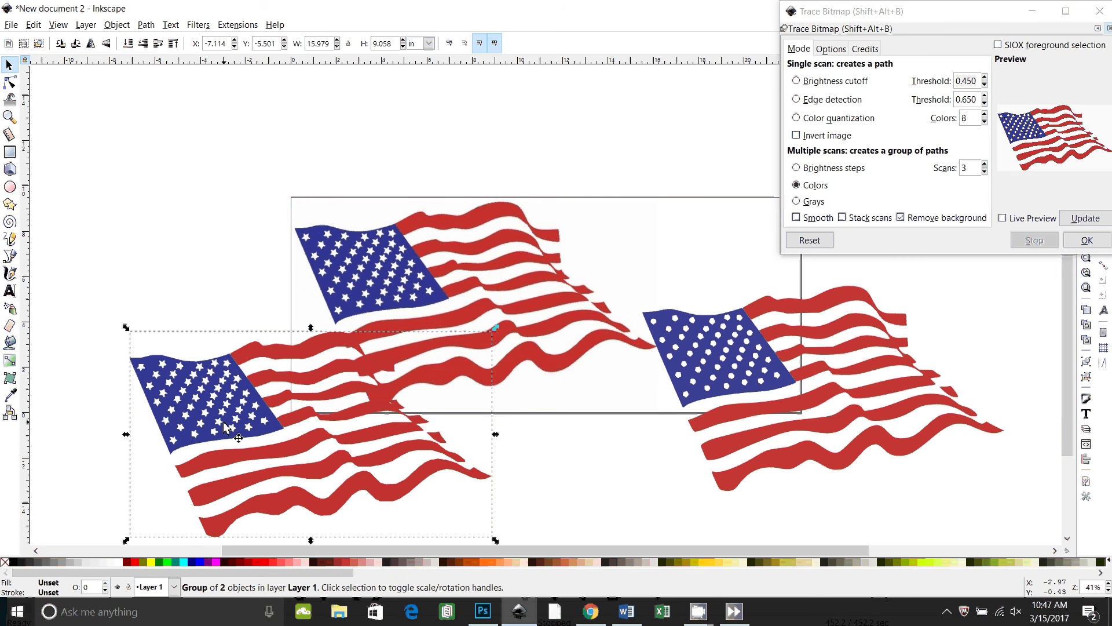
pyautogui.click(418, 265)
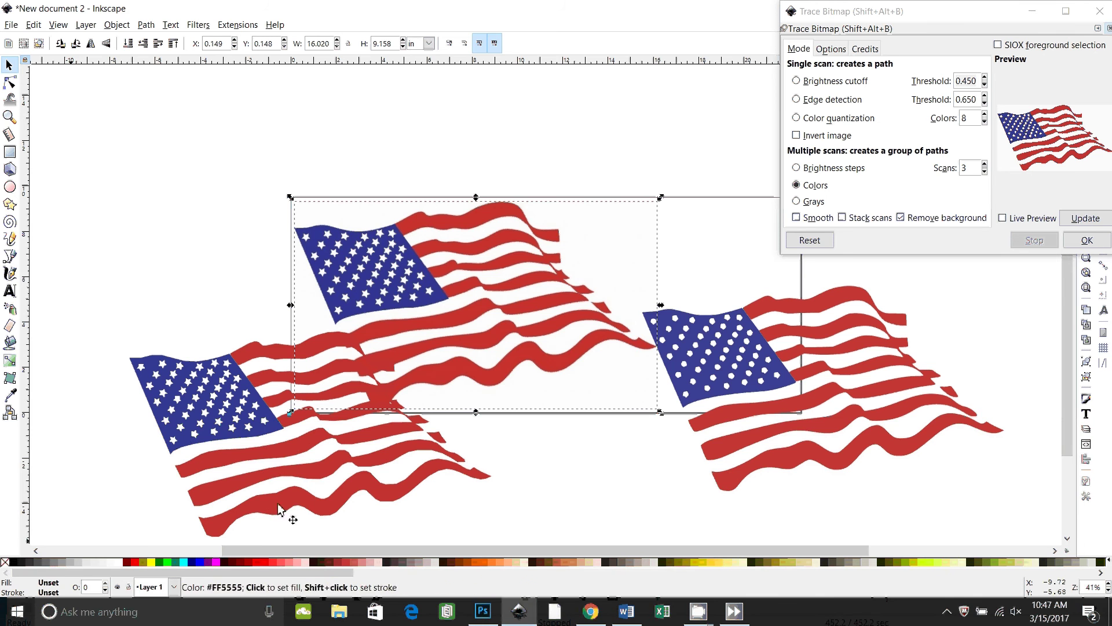
# Step: Delete the original bitmap, move both traces onto the page, and ungroup the right flag
pyautogui.press('Delete')
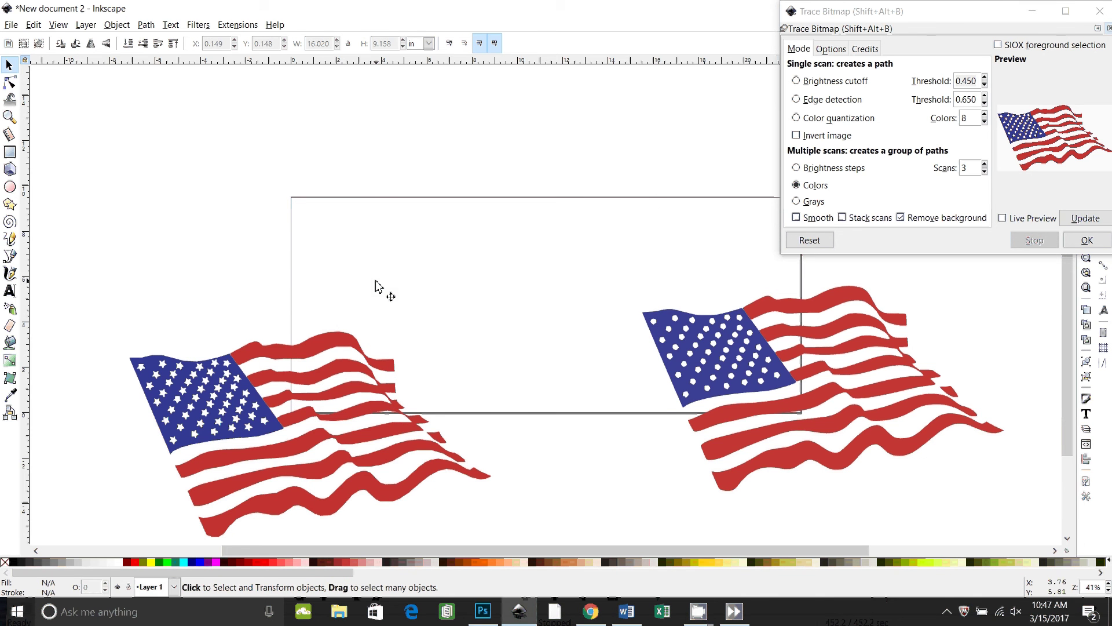
pyautogui.moveTo(215, 395)
pyautogui.mouseDown()
pyautogui.moveTo(268, 149)
pyautogui.moveTo(288, 226)
pyautogui.moveTo(287, 204)
pyautogui.mouseUp()
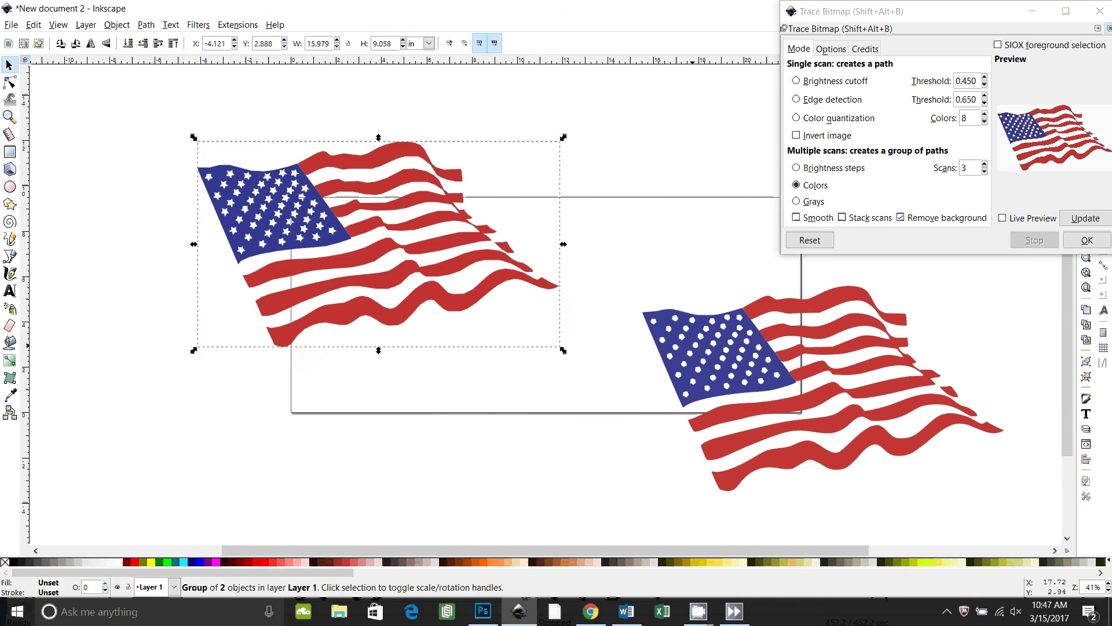
pyautogui.moveTo(700, 355); pyautogui.dragTo(603, 251)
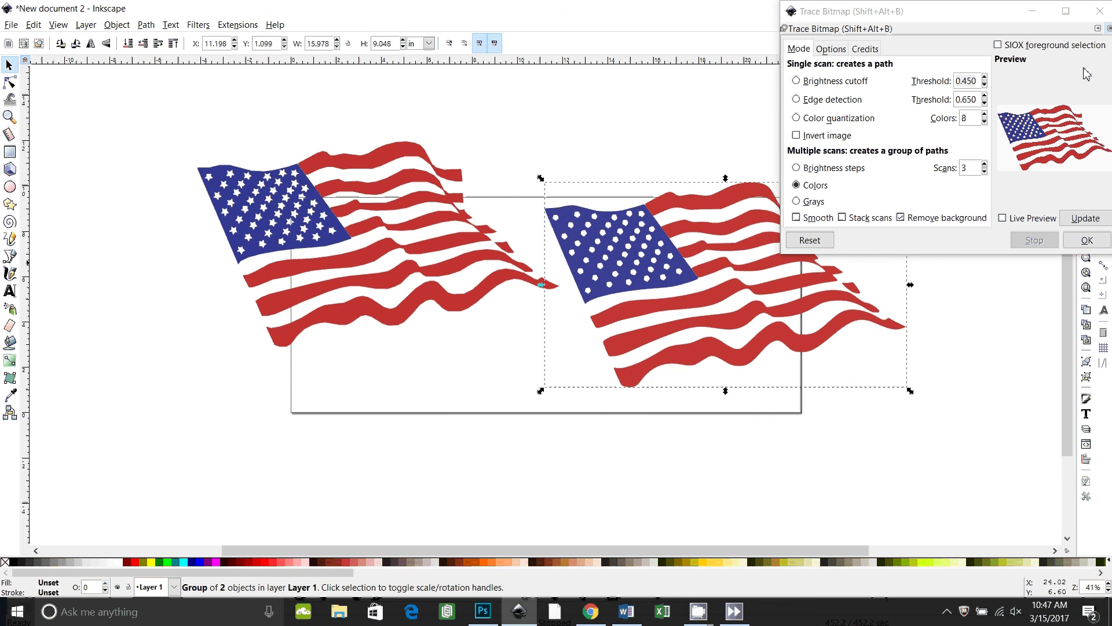
pyautogui.click(1108, 29)
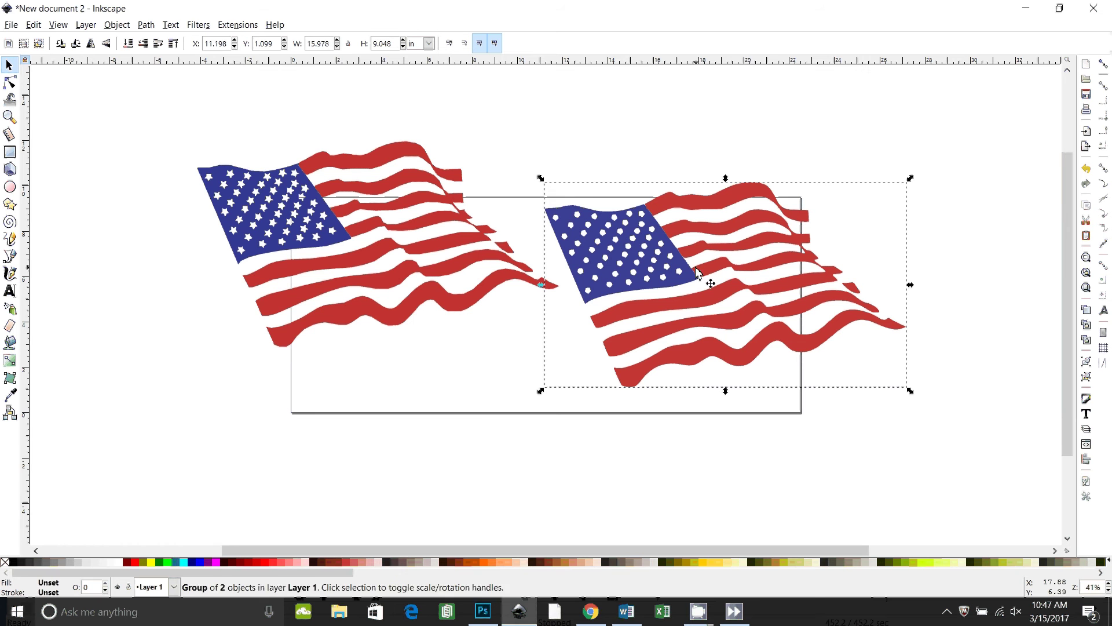
pyautogui.hotkey('ctrl', 'shift', 'g')
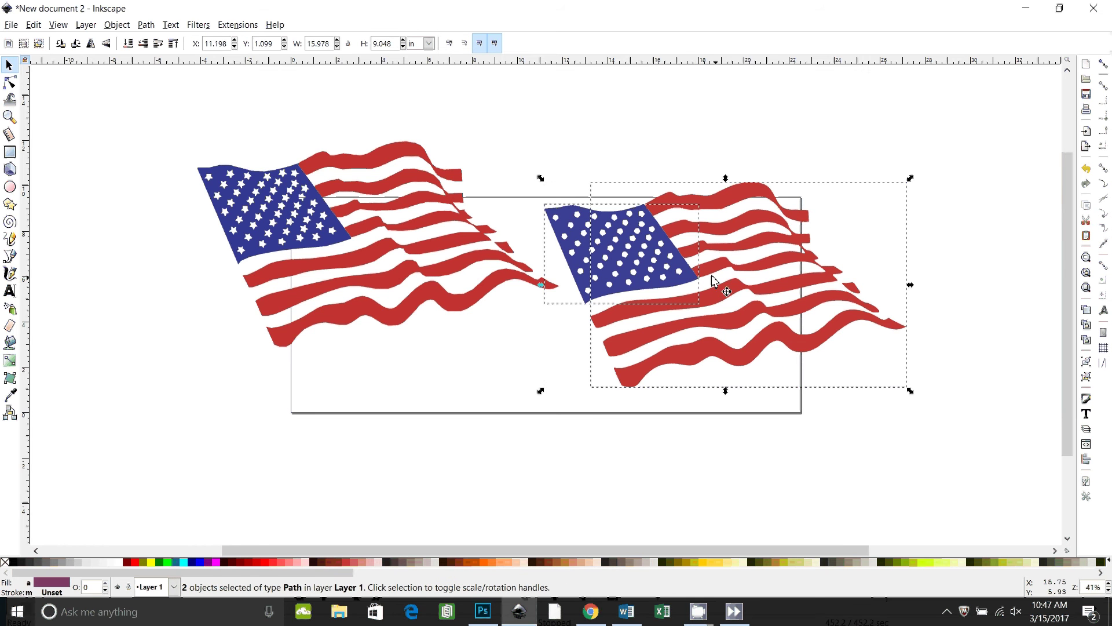
# Step: Select the left star flag group, ready to pick individual parts inside it
pyautogui.click(121, 27)
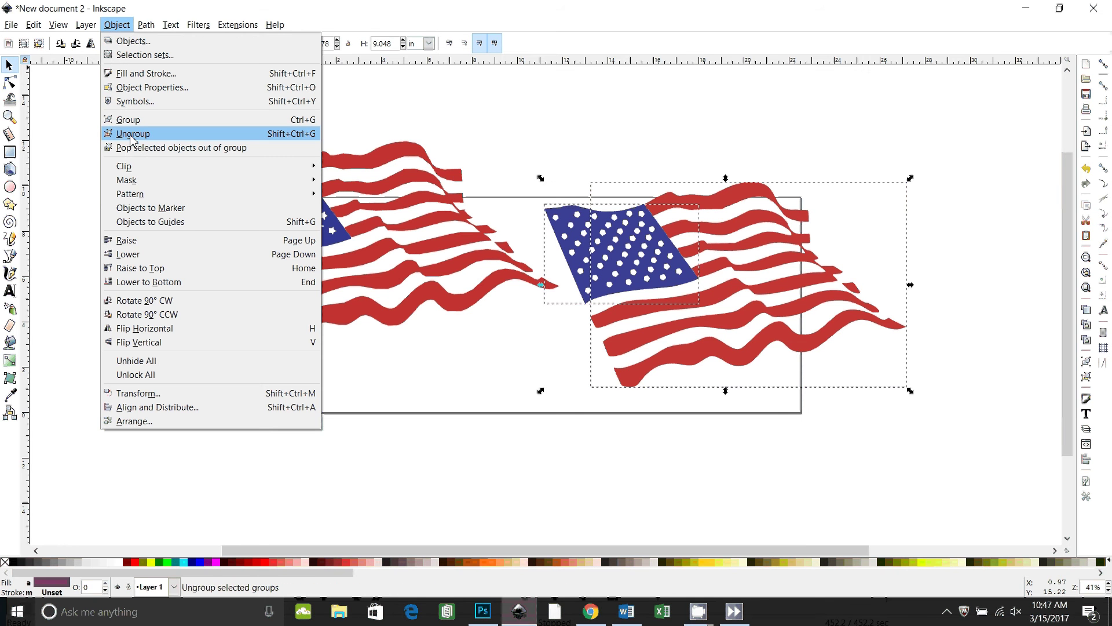
pyautogui.click(746, 288)
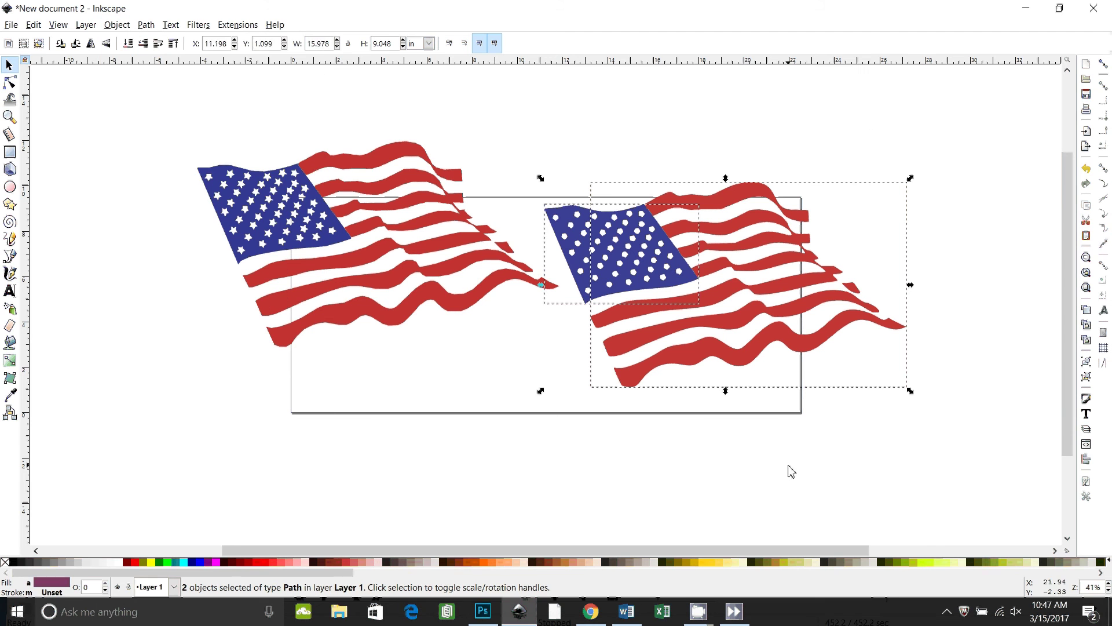
pyautogui.click(571, 450)
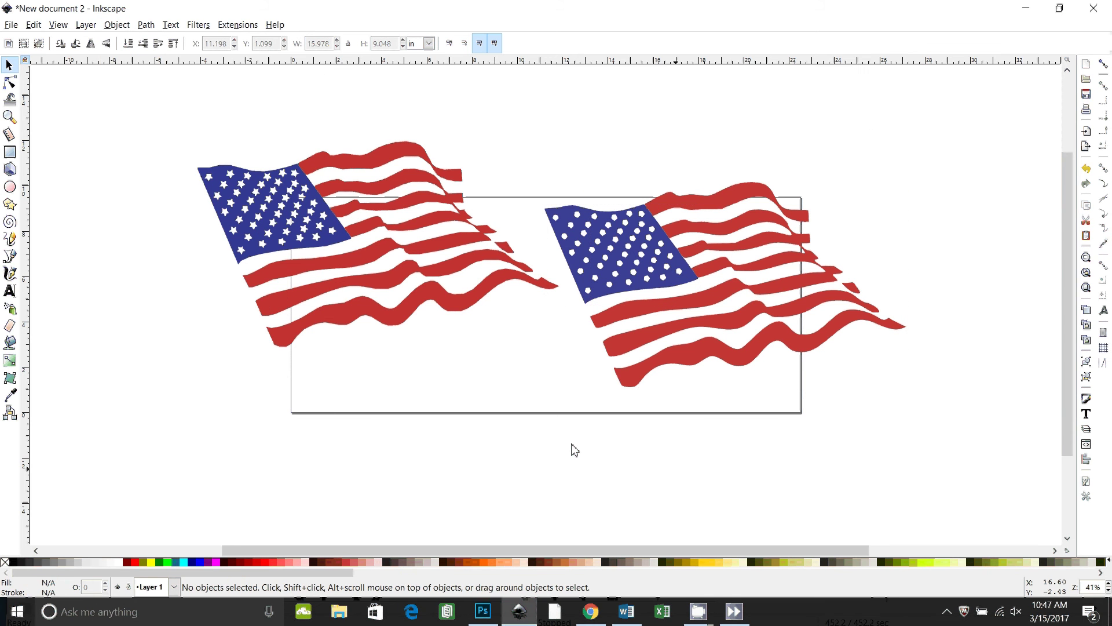
pyautogui.click(355, 244)
pyautogui.hotkey('ctrl', 'shift')
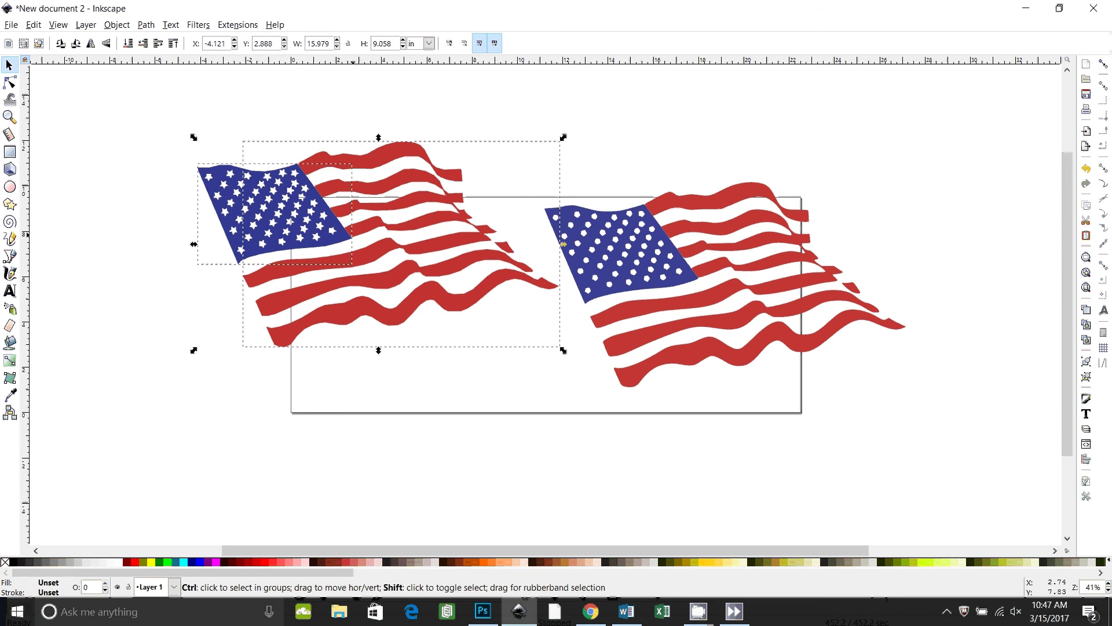
pyautogui.click(433, 370)
# Step: Delete the left flag's stripes and the right flag's dotted canton
pyautogui.click(420, 315)
pyautogui.moveTo(420, 315); pyautogui.dragTo(438, 401)
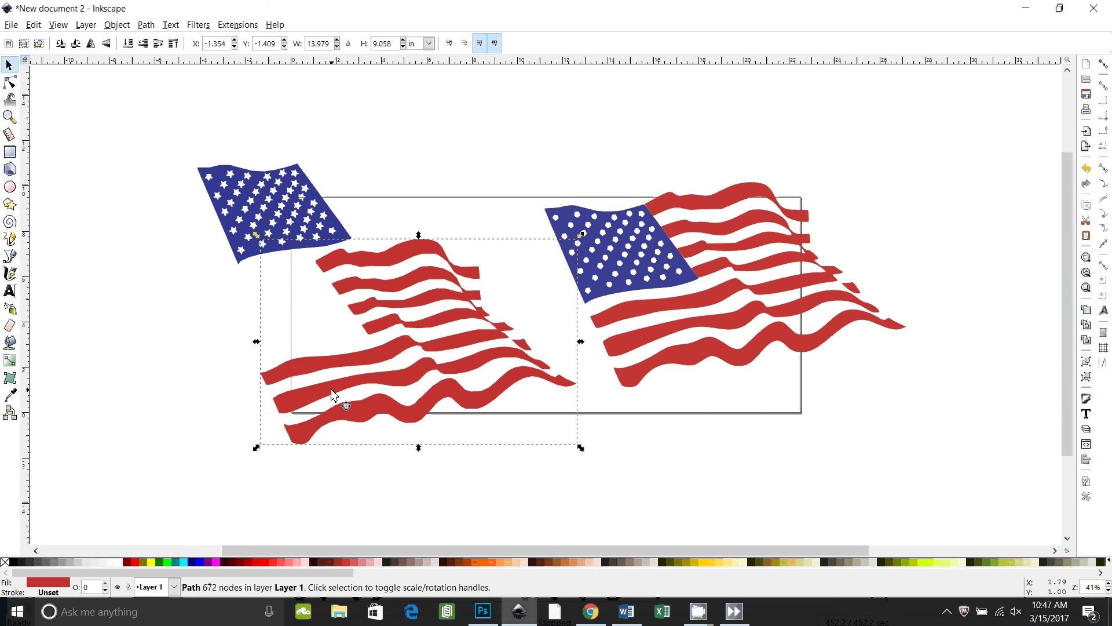
pyautogui.press('Delete')
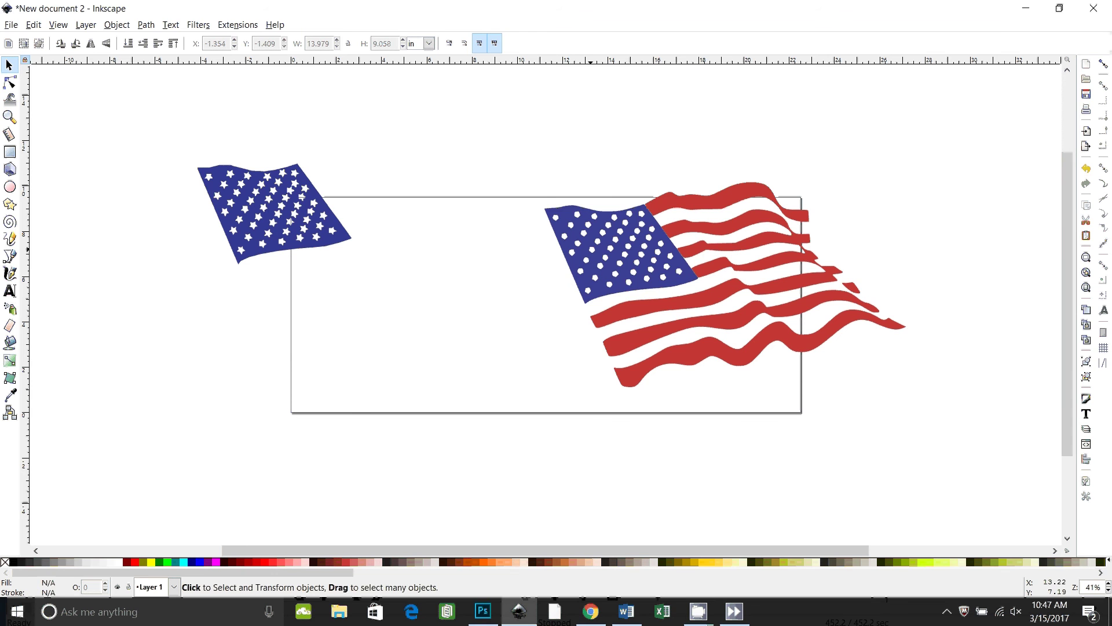
pyautogui.click(590, 288)
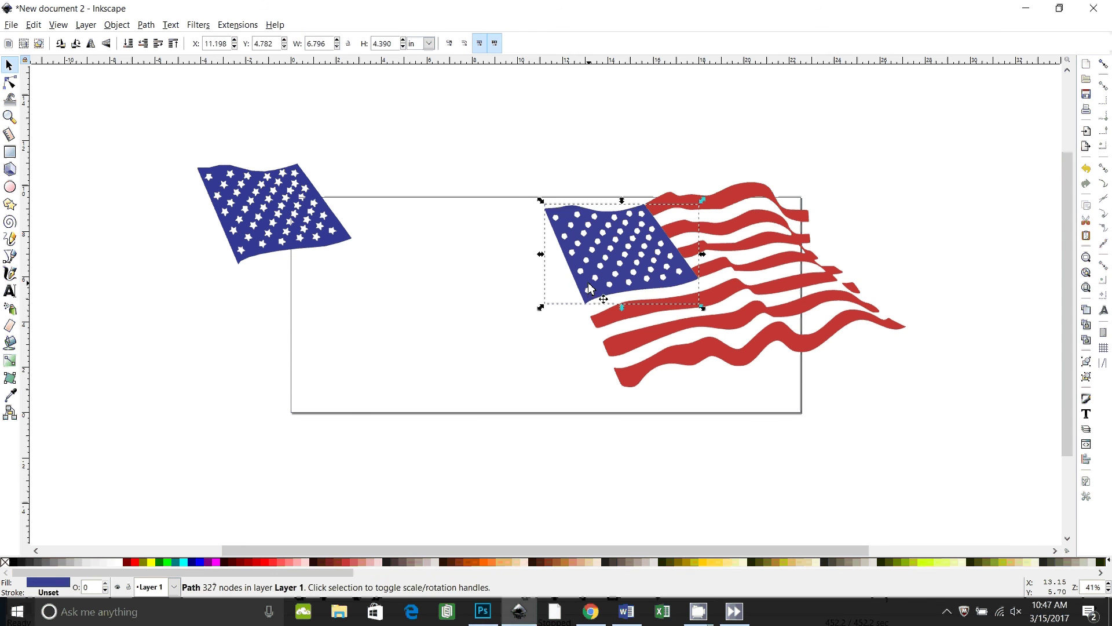
pyautogui.press('Delete')
# Step: Fit the white-star canton against the right flag's stripes, nudging them into place
pyautogui.moveTo(317, 245); pyautogui.dragTo(408, 289)
pyautogui.moveTo(701, 323); pyautogui.dragTo(330, 343)
pyautogui.moveTo(464, 296); pyautogui.dragTo(527, 317)
pyautogui.press('Right')
pyautogui.press('Right')
pyautogui.press('Right')
pyautogui.press('Right')
pyautogui.press('Right')
pyautogui.press('Right')
pyautogui.press('Right')
pyautogui.press('Right')
pyautogui.press('Right')
pyautogui.press('Right')
pyautogui.press('Right')
pyautogui.press('Right')
pyautogui.press('Right')
pyautogui.press('Right')
pyautogui.press('Right')
pyautogui.press('Right')
pyautogui.press('Right')
pyautogui.press('Right')
pyautogui.press('Right')
pyautogui.press('Right')
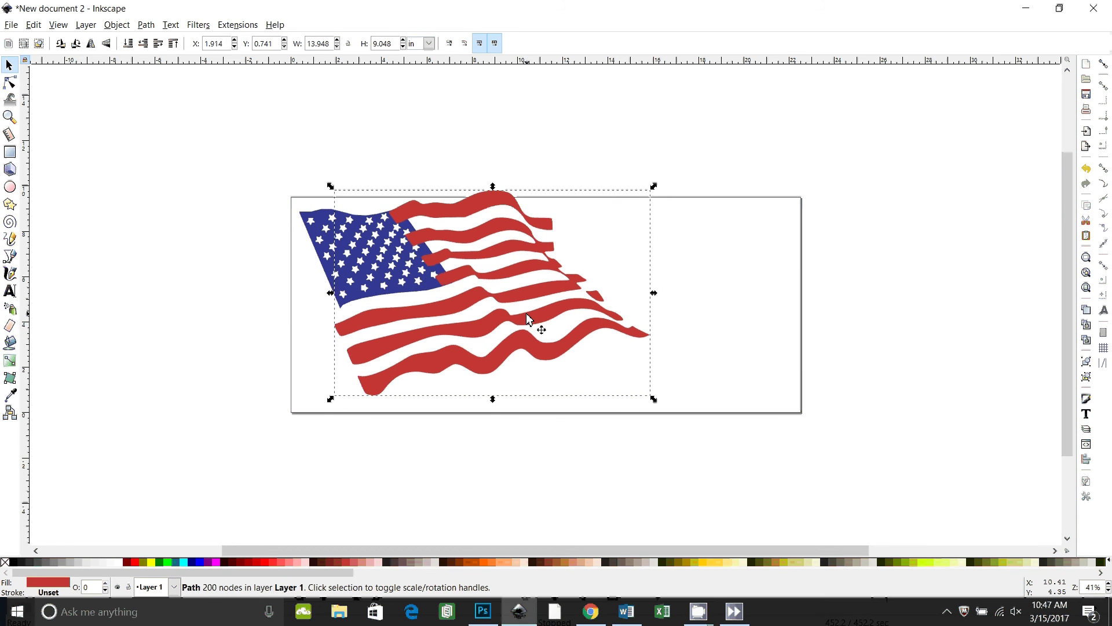
pyautogui.press('Up')
pyautogui.press('Up')
pyautogui.press('Up')
pyautogui.press('Up')
pyautogui.press('Up')
pyautogui.press('Up')
pyautogui.press('Up')
pyautogui.press('Up')
pyautogui.press('Up')
pyautogui.press('Up')
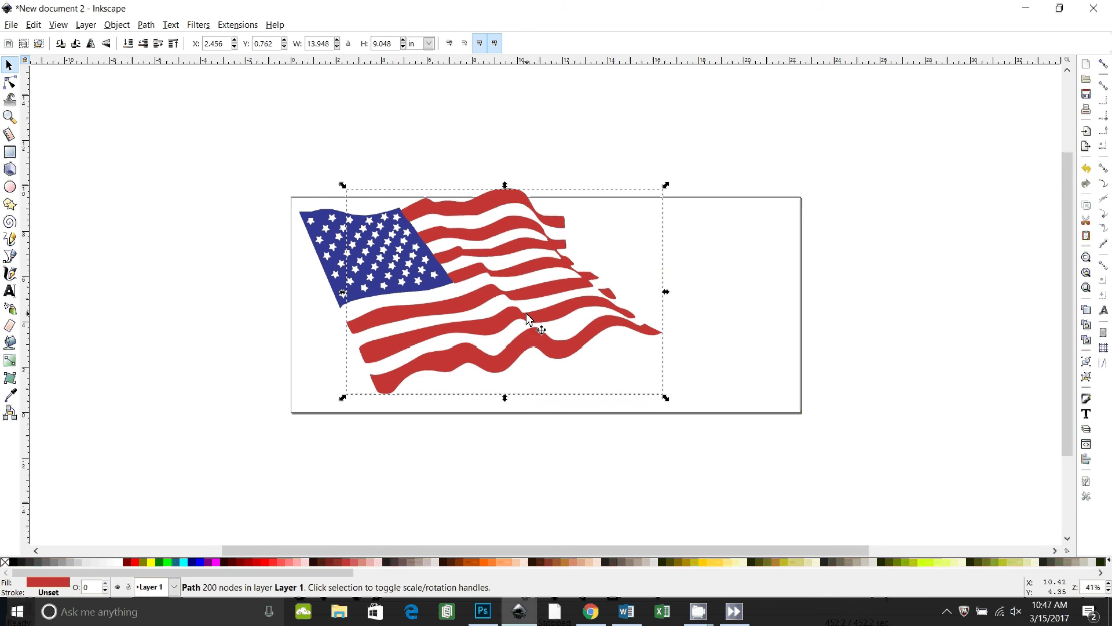
pyautogui.press('Left')
pyautogui.press('Left')
pyautogui.press('Left')
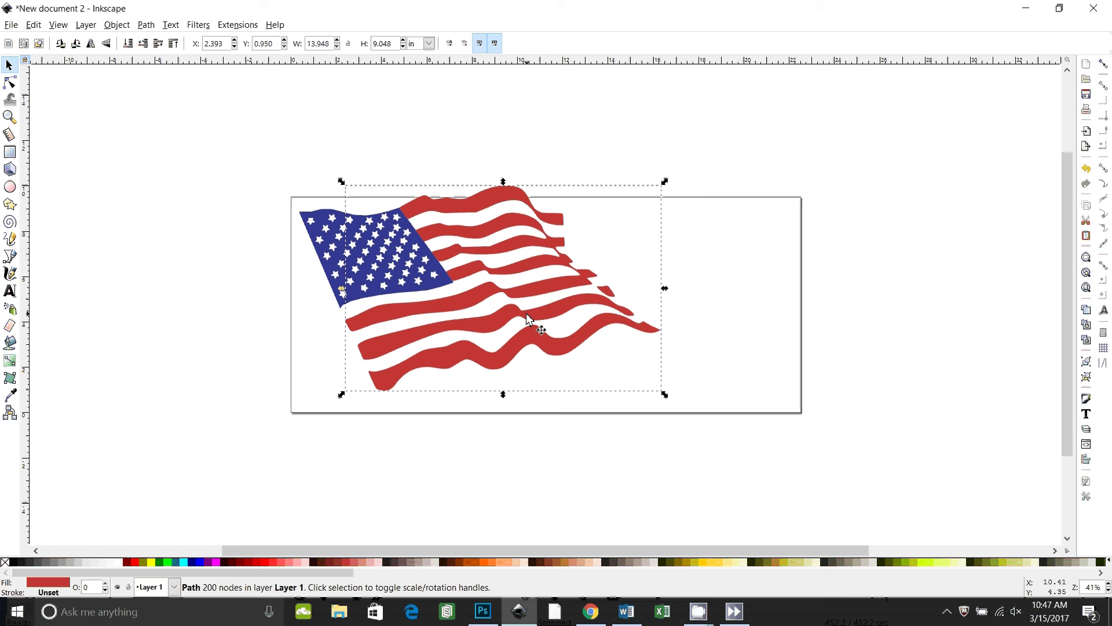
pyautogui.press('Left')
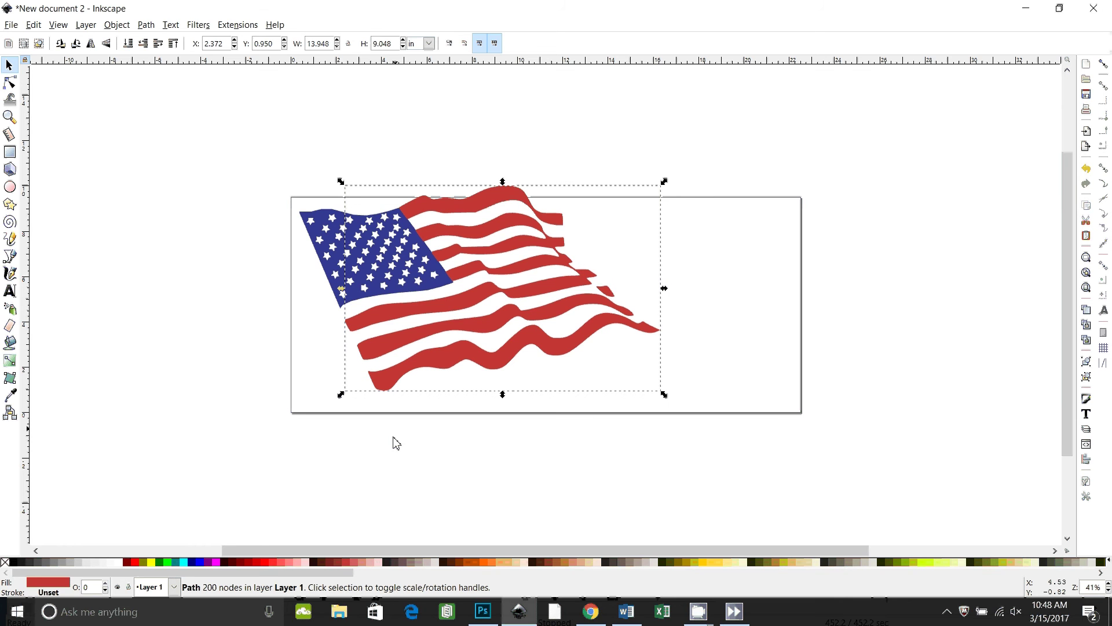
pyautogui.click(442, 461)
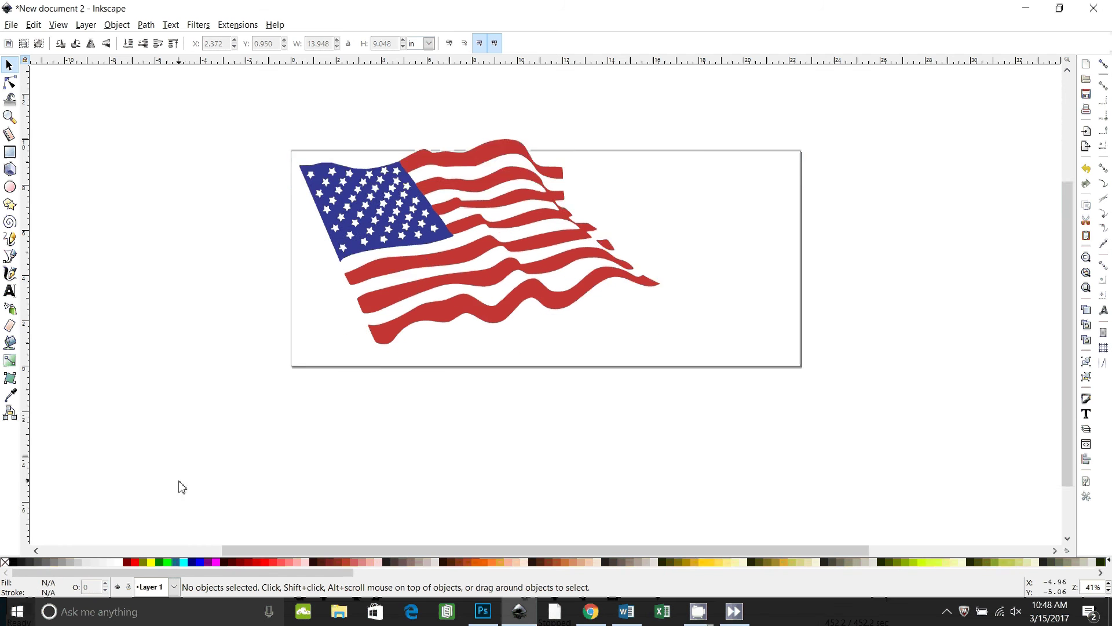
# Step: Type I'M AN AMERICAN in capitals as bold Blockletter text below the page
pyautogui.click(12, 291)
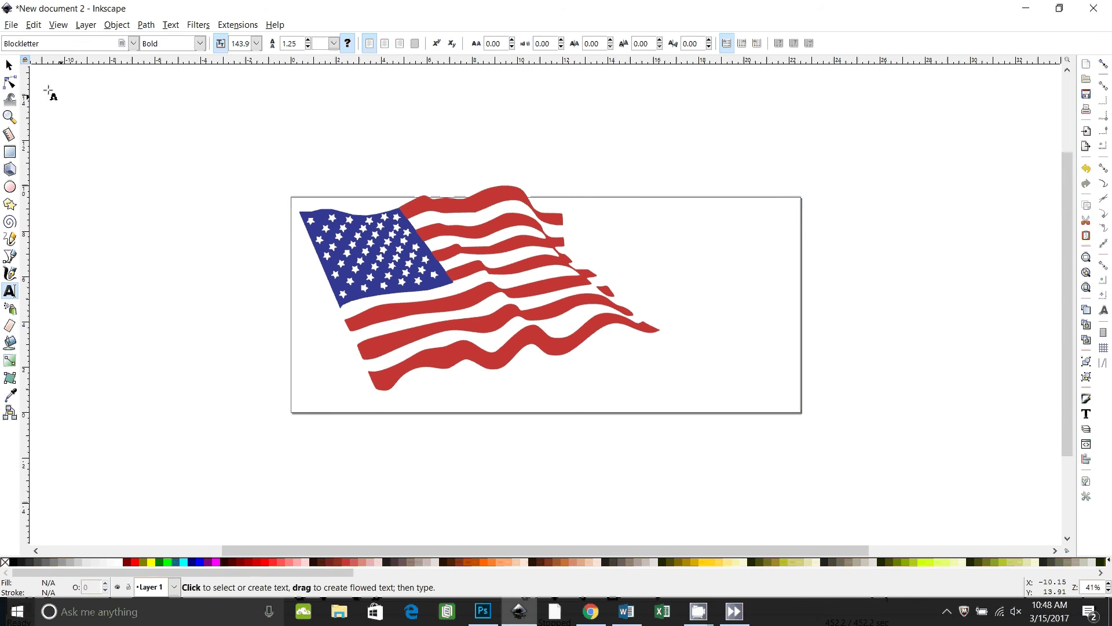
pyautogui.click(288, 488)
pyautogui.press('capslock')
pyautogui.write('I')
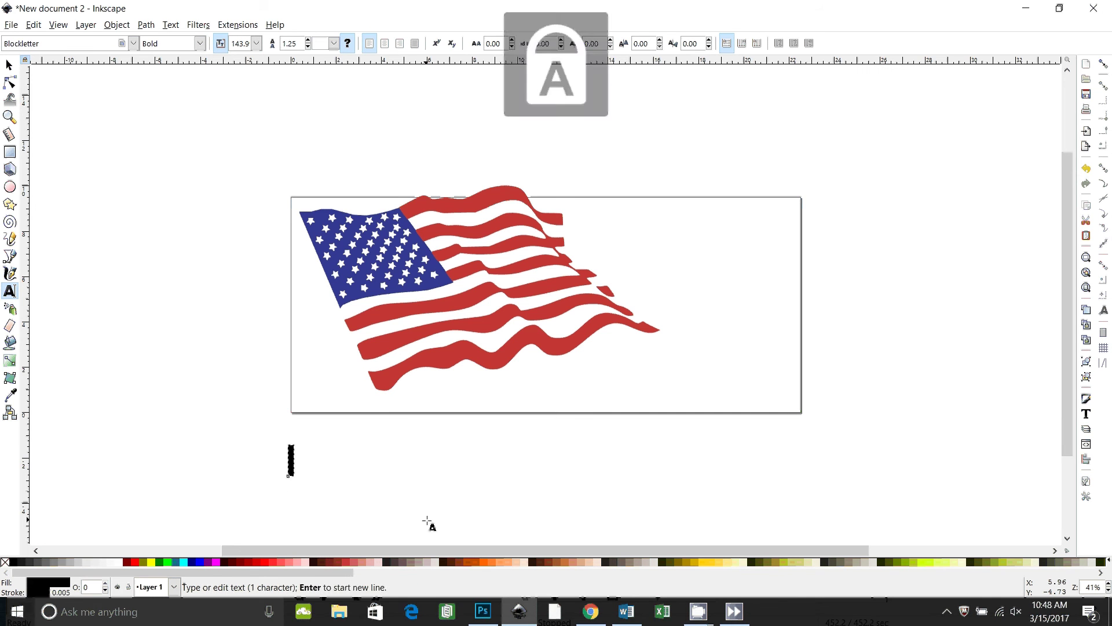
pyautogui.write("'M AN ")
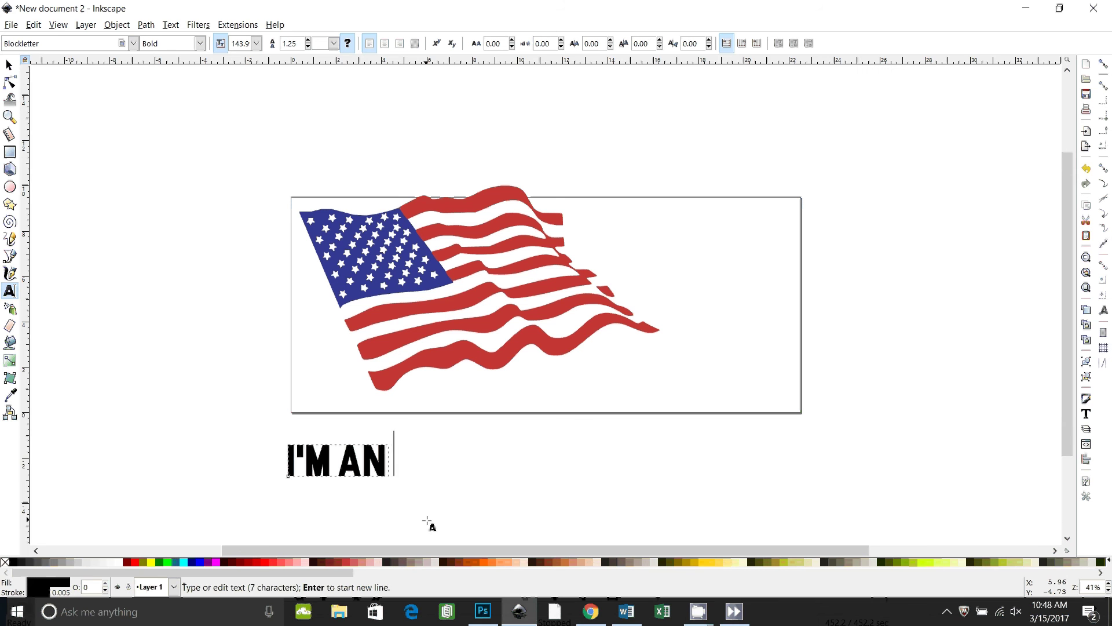
pyautogui.write('AMERICAN')
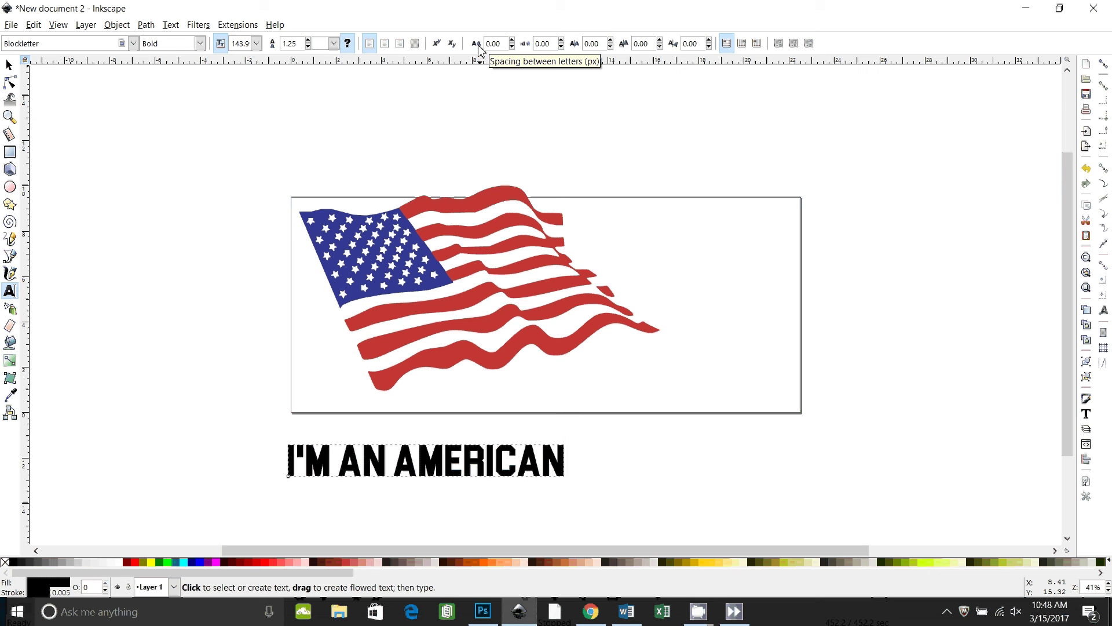
# Step: Raise the text's letter spacing in four increments to 5.73 px
pyautogui.click(511, 40)
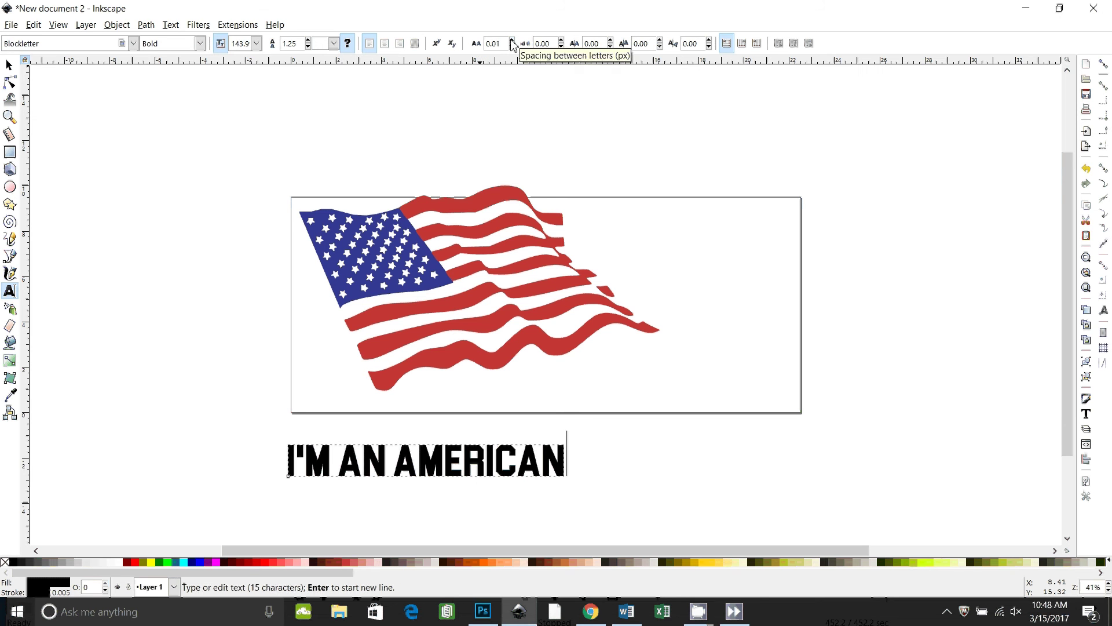
pyautogui.click(512, 41)
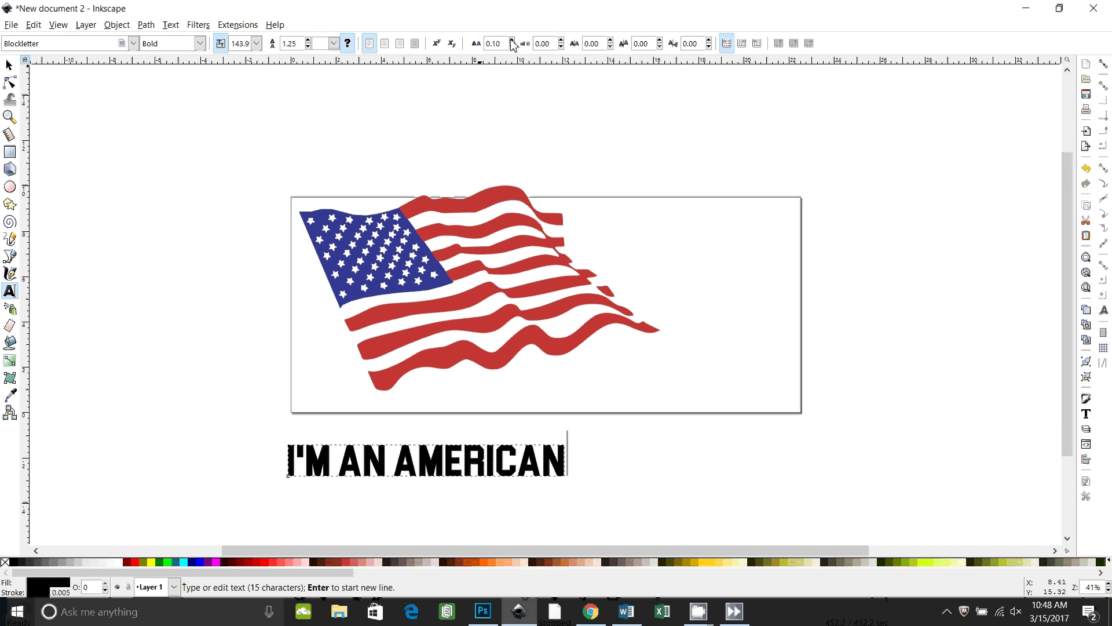
pyautogui.click(511, 40)
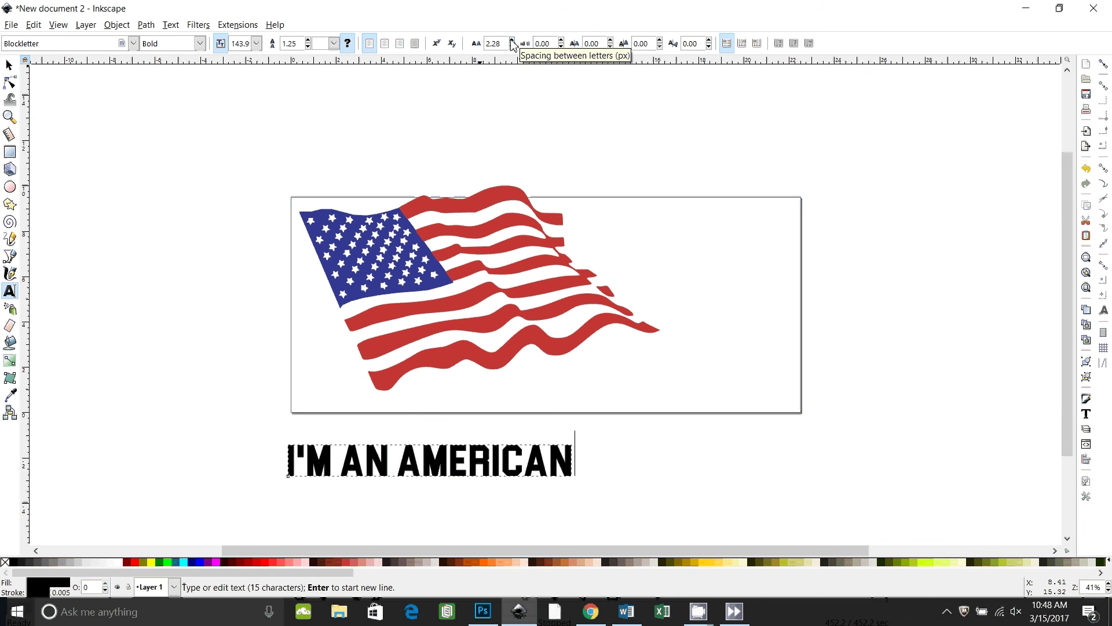
pyautogui.click(511, 40)
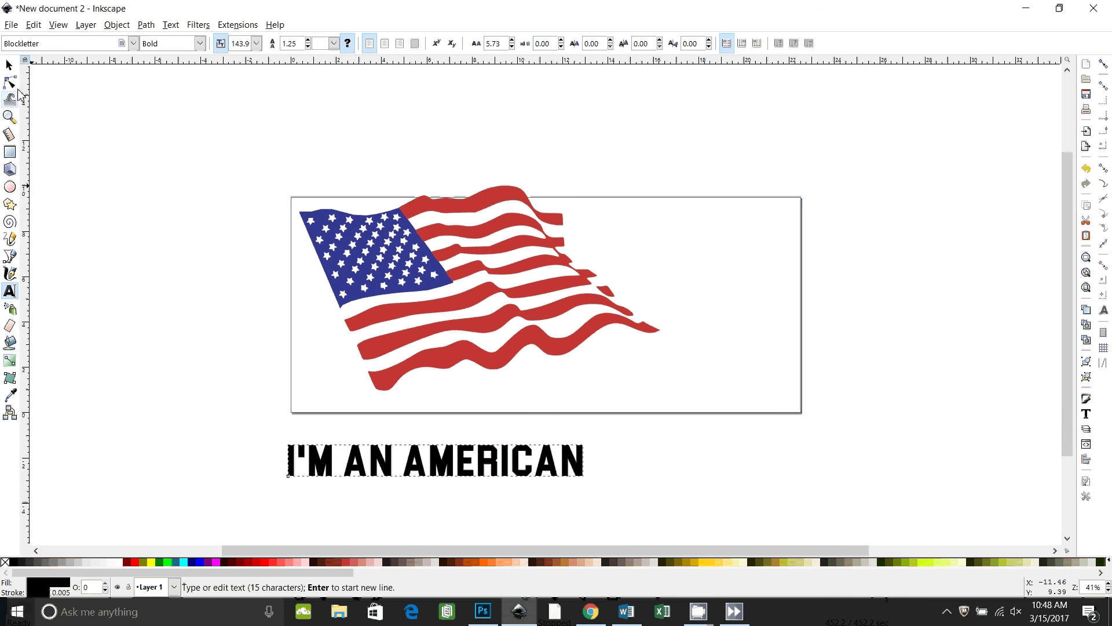
# Step: Move the text up under the flag, split and ungroup it, and convert it to paths
pyautogui.click(9, 65)
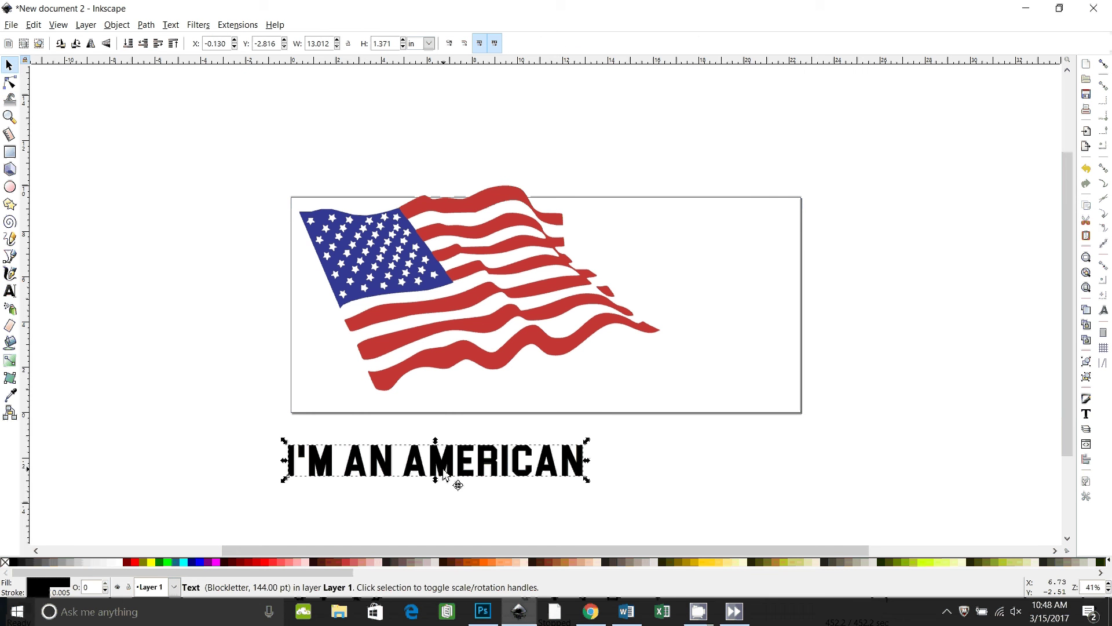
pyautogui.moveTo(443, 471)
pyautogui.mouseDown()
pyautogui.moveTo(453, 459)
pyautogui.moveTo(438, 459)
pyautogui.mouseUp()
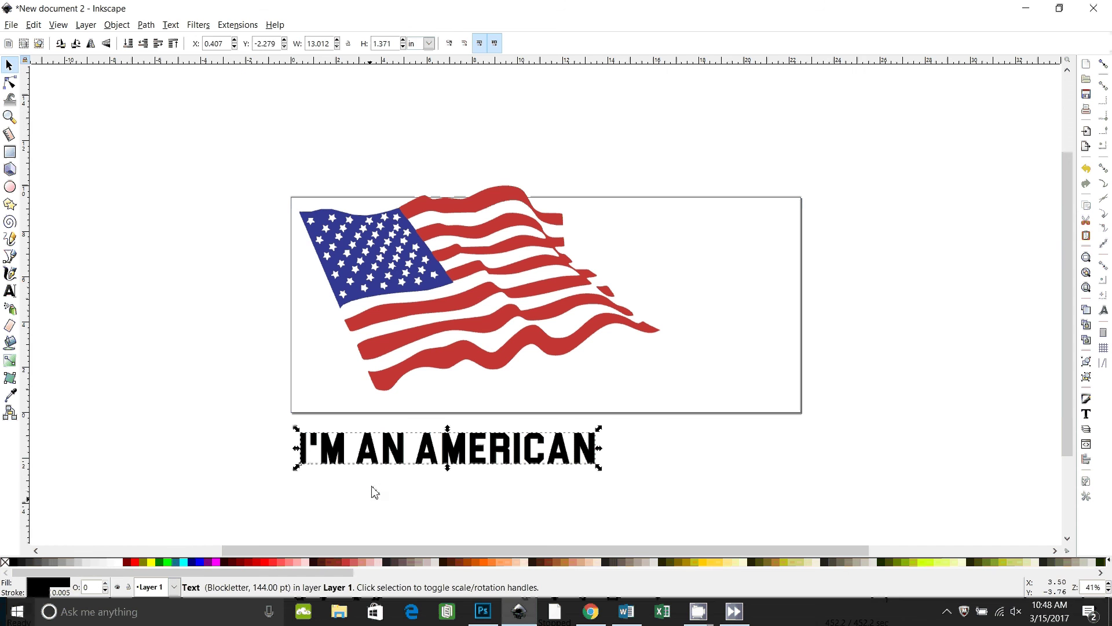
pyautogui.click(146, 25)
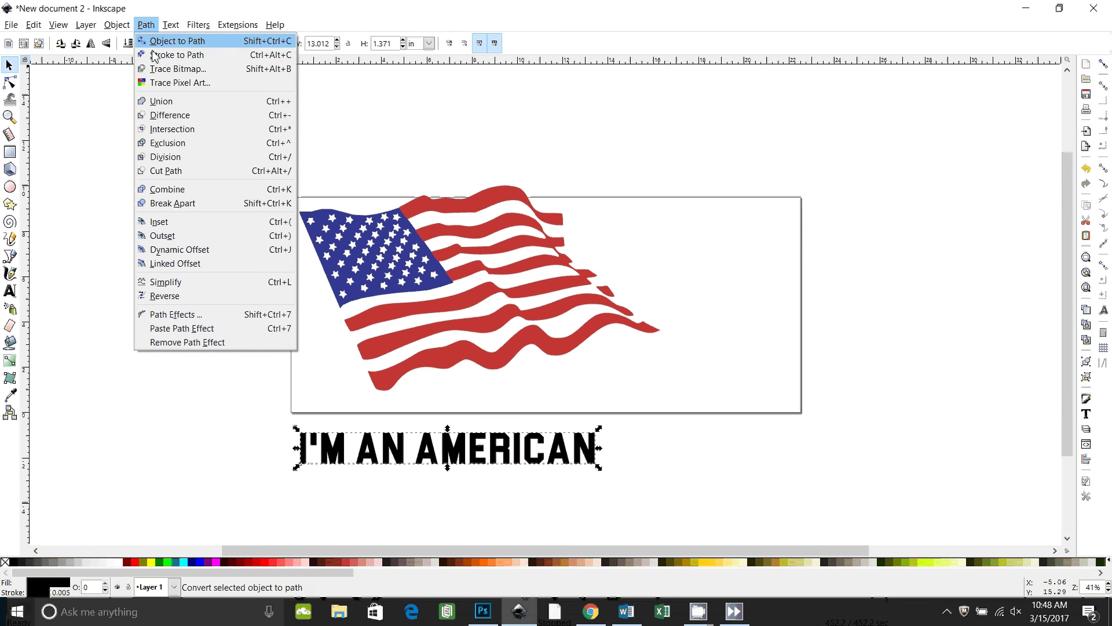
pyautogui.click(192, 211)
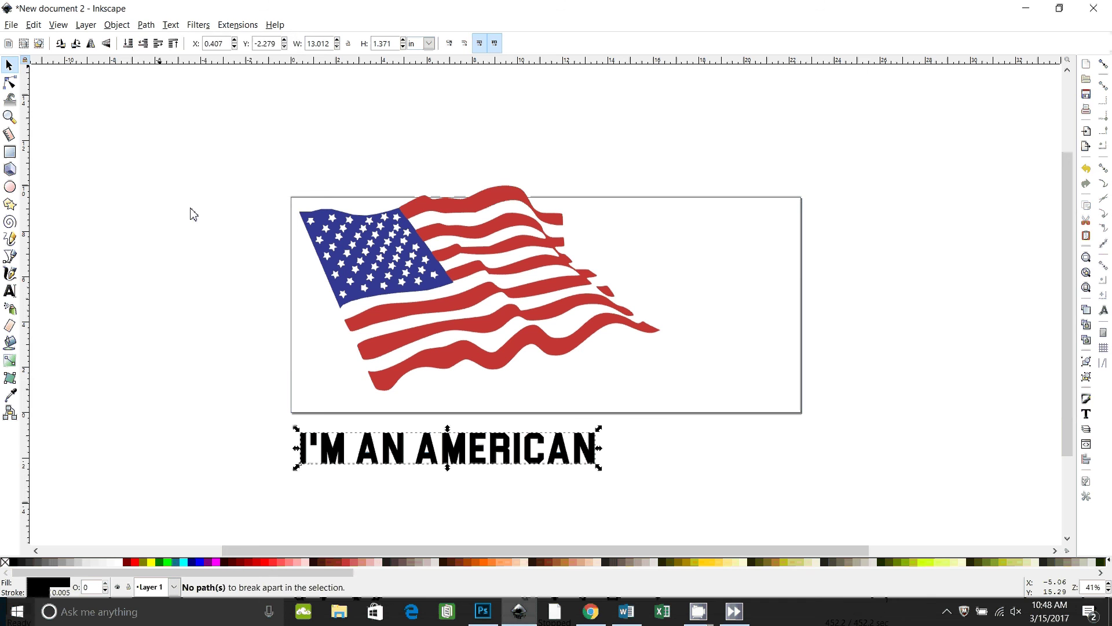
pyautogui.click(146, 26)
pyautogui.moveTo(122, 29)
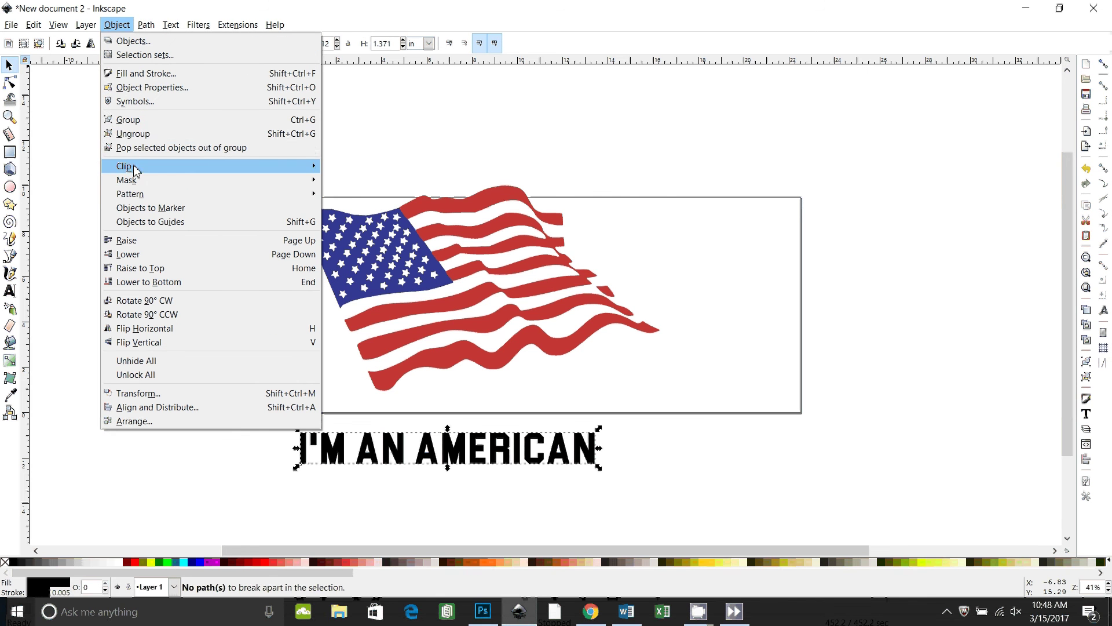
pyautogui.click(139, 134)
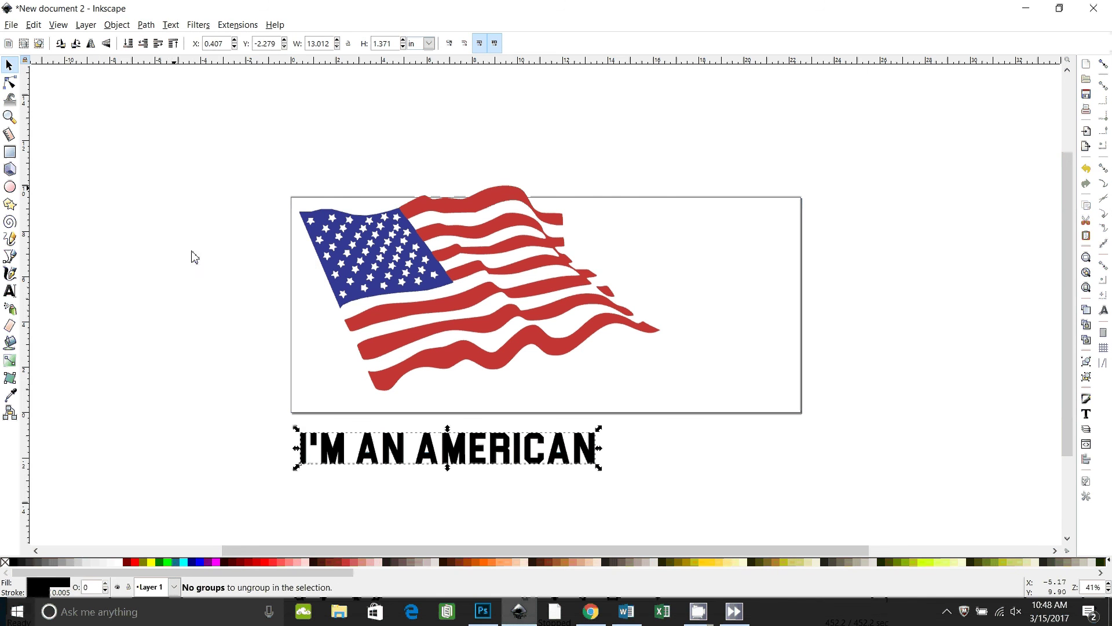
pyautogui.click(146, 24)
pyautogui.click(153, 39)
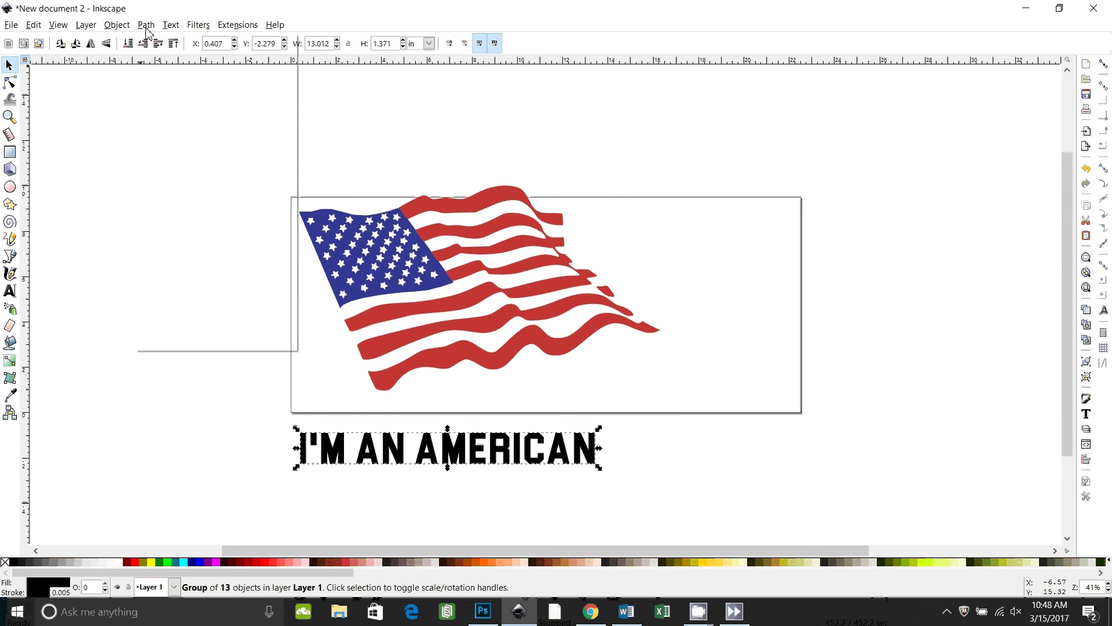
# Step: Combine the letters into a single 135-node path and move it across the flag's middle
pyautogui.click(146, 24)
pyautogui.click(174, 201)
pyautogui.click(117, 24)
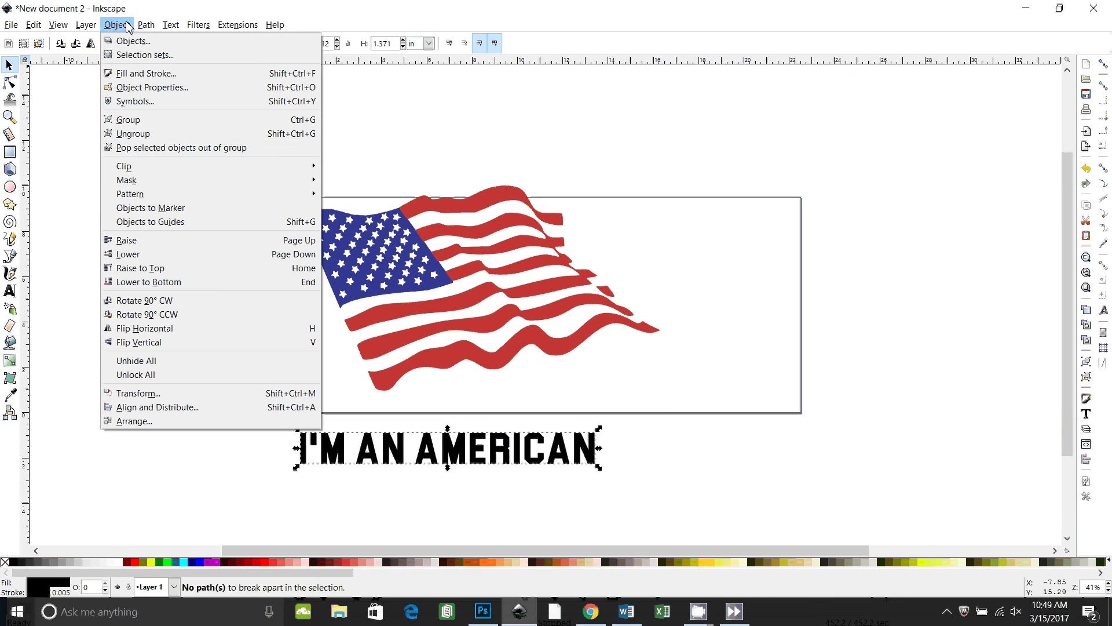
pyautogui.click(128, 141)
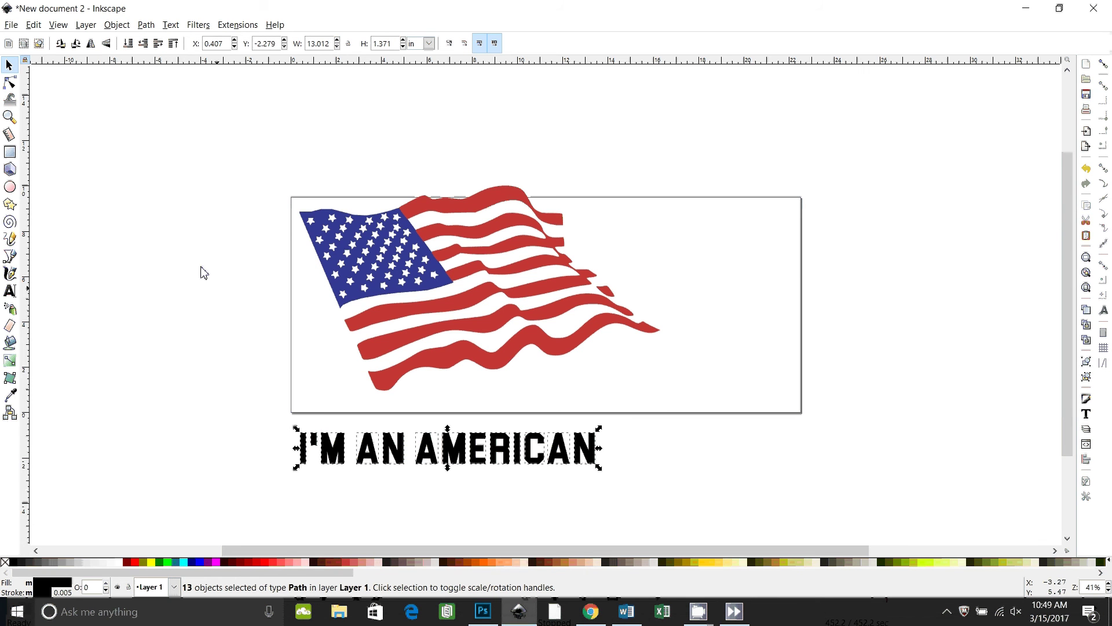
pyautogui.click(146, 25)
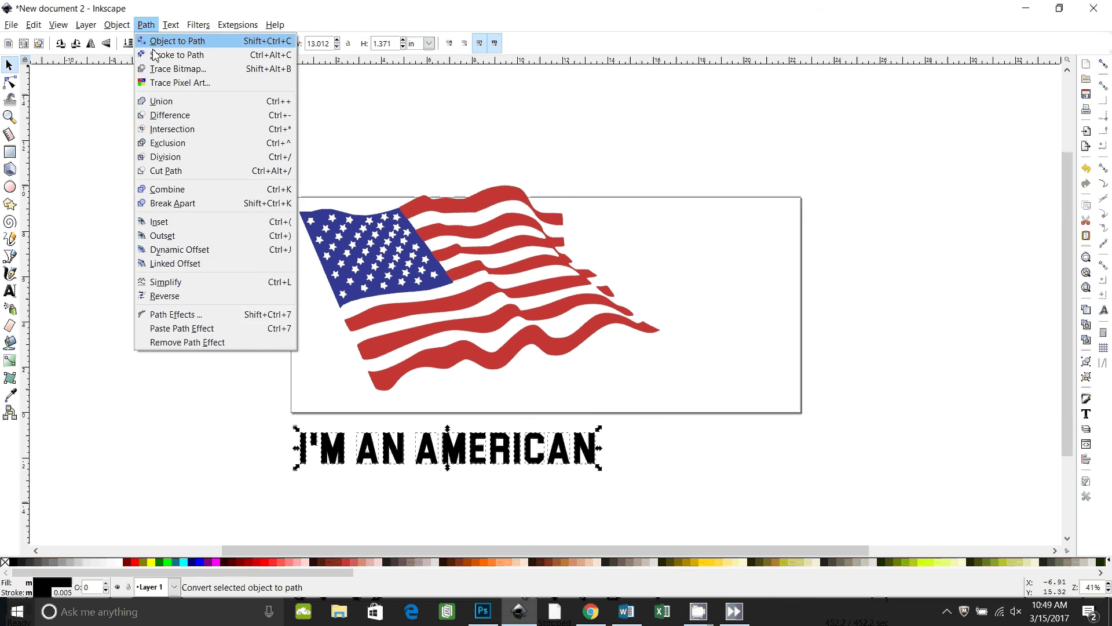
pyautogui.click(156, 100)
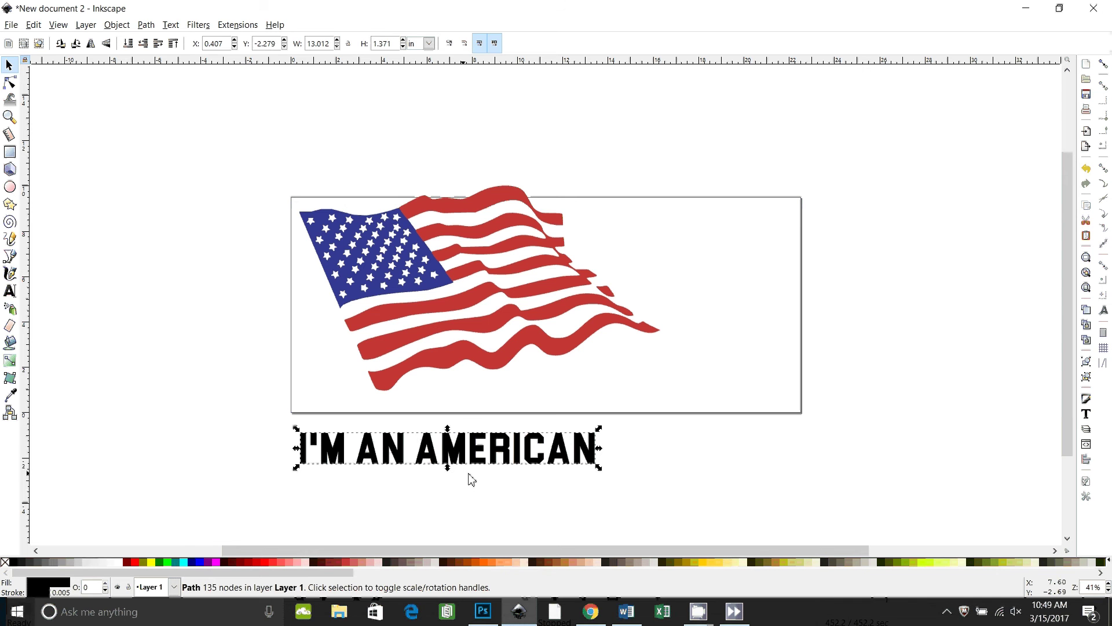
pyautogui.moveTo(461, 458); pyautogui.dragTo(493, 296)
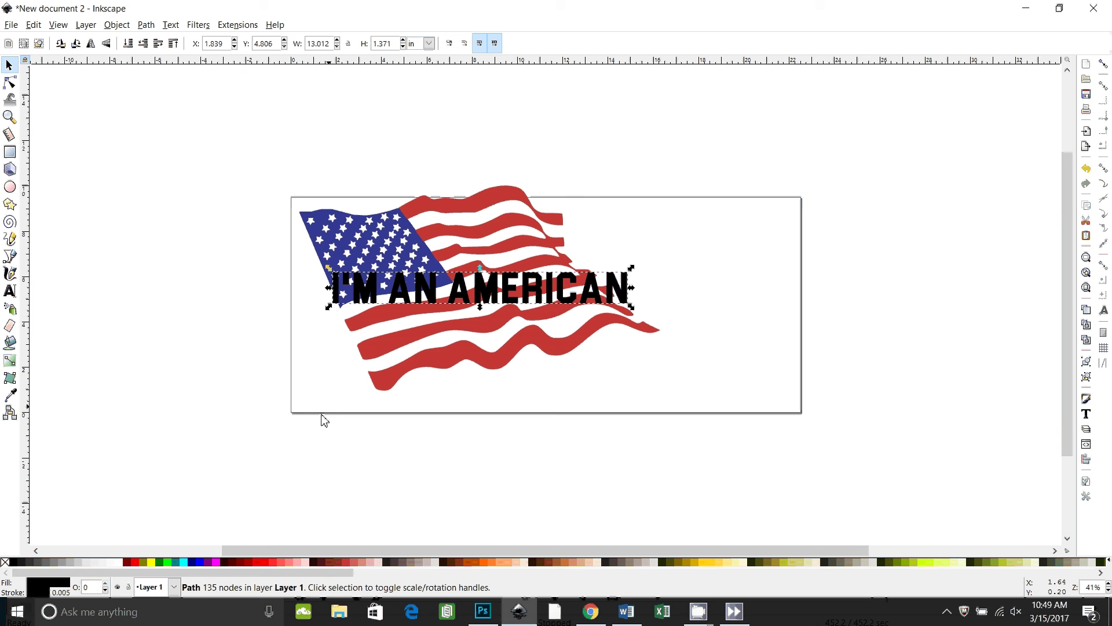
# Step: Make the lettering white and scale the stripes and star field up to 19.545 × 11.094 in
pyautogui.click(119, 562)
pyautogui.click(510, 416)
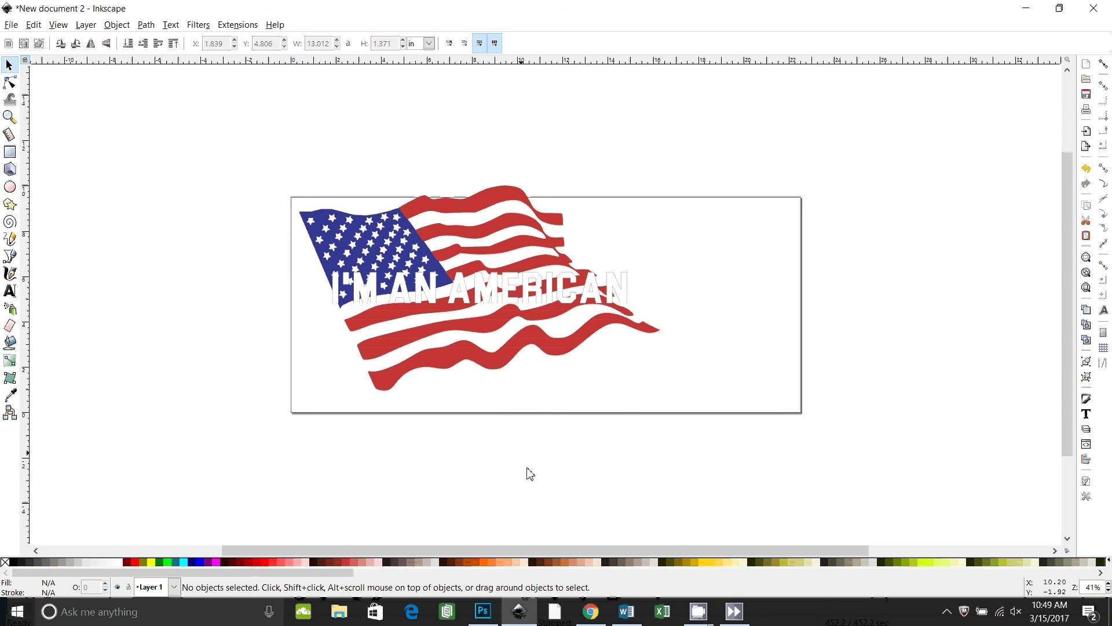
pyautogui.click(360, 226)
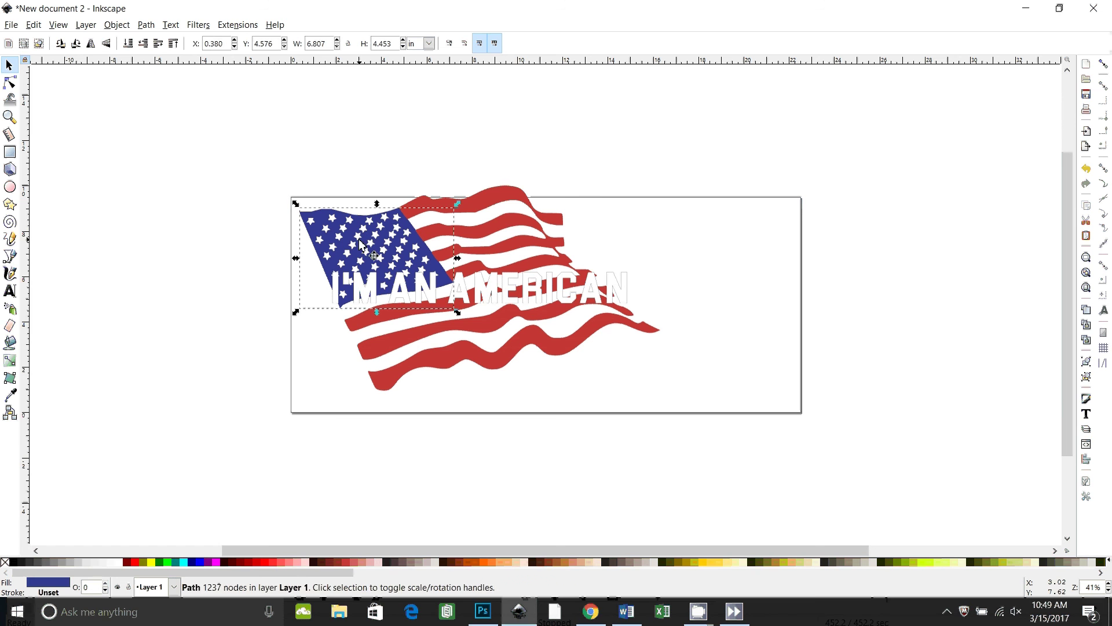
pyautogui.keyDown('shift'); pyautogui.click(497, 225); pyautogui.keyUp('shift')
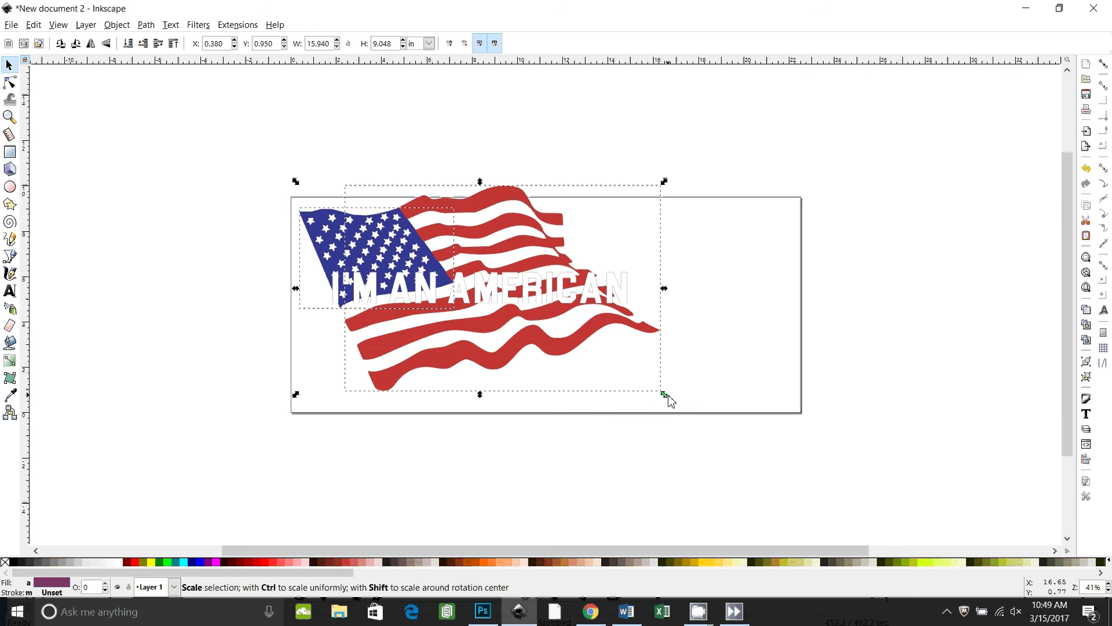
pyautogui.hotkey('ctrl', 'a')
pyautogui.moveTo(668, 400); pyautogui.dragTo(763, 449)
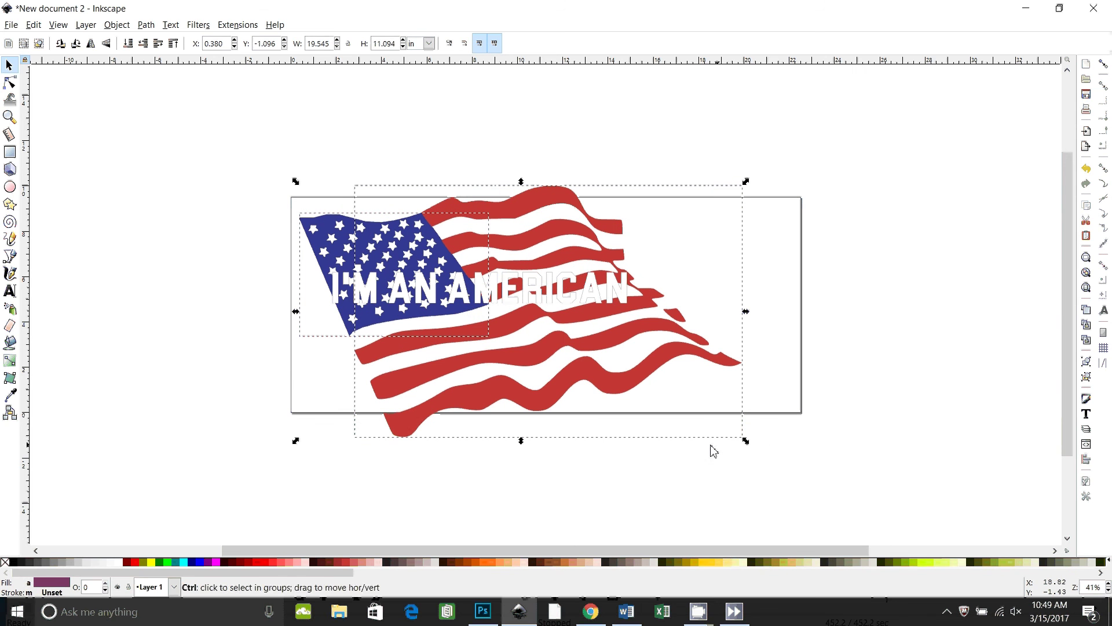
# Step: Move the I'M AN AMERICAN lettering lower and to the right across the star field
pyautogui.click(556, 500)
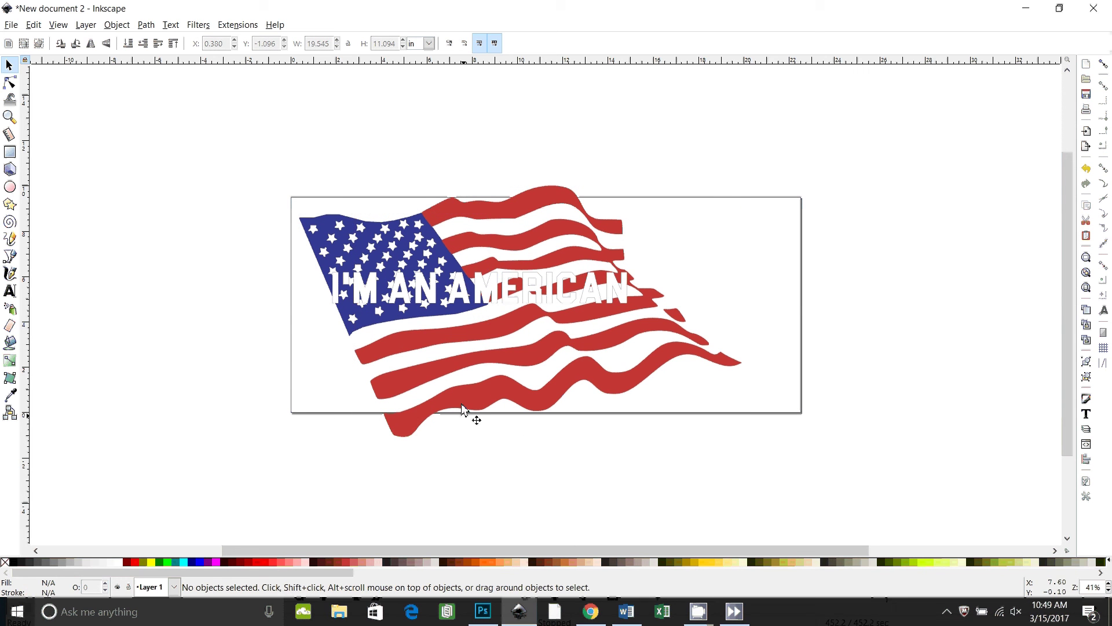
pyautogui.click(476, 307)
pyautogui.moveTo(476, 307); pyautogui.dragTo(500, 331)
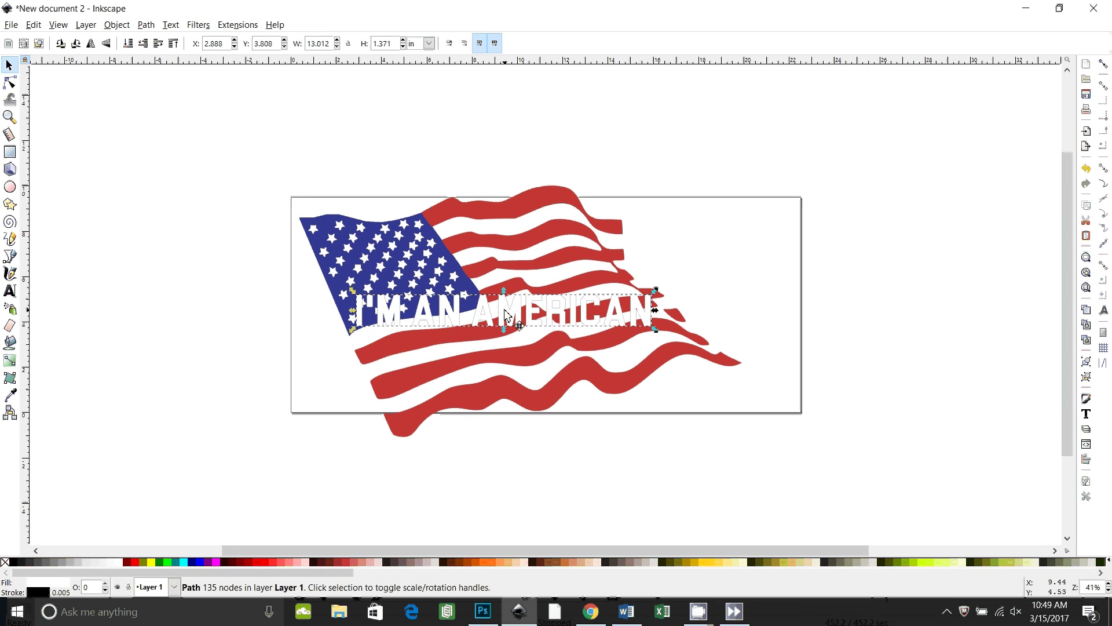
pyautogui.moveTo(398, 306); pyautogui.dragTo(398, 306)
# Step: Squash the flag vertically to about 20.067 × 9.877 in and tilt it about 2°
pyautogui.keyDown('shift'); pyautogui.click(517, 401); pyautogui.keyUp('shift')
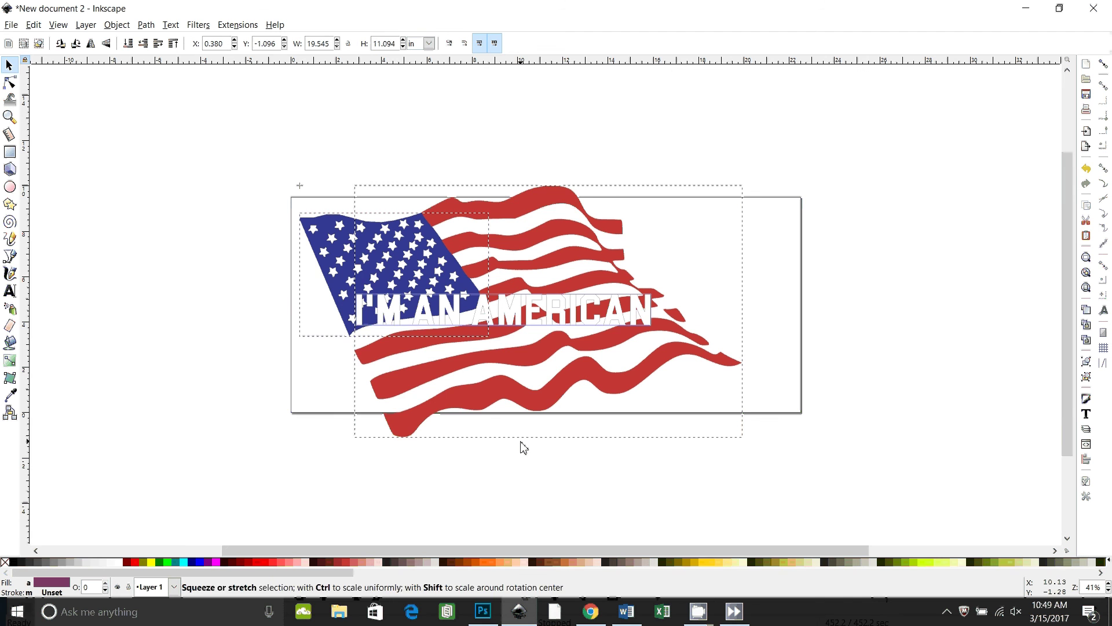
pyautogui.moveTo(520, 442); pyautogui.dragTo(521, 420)
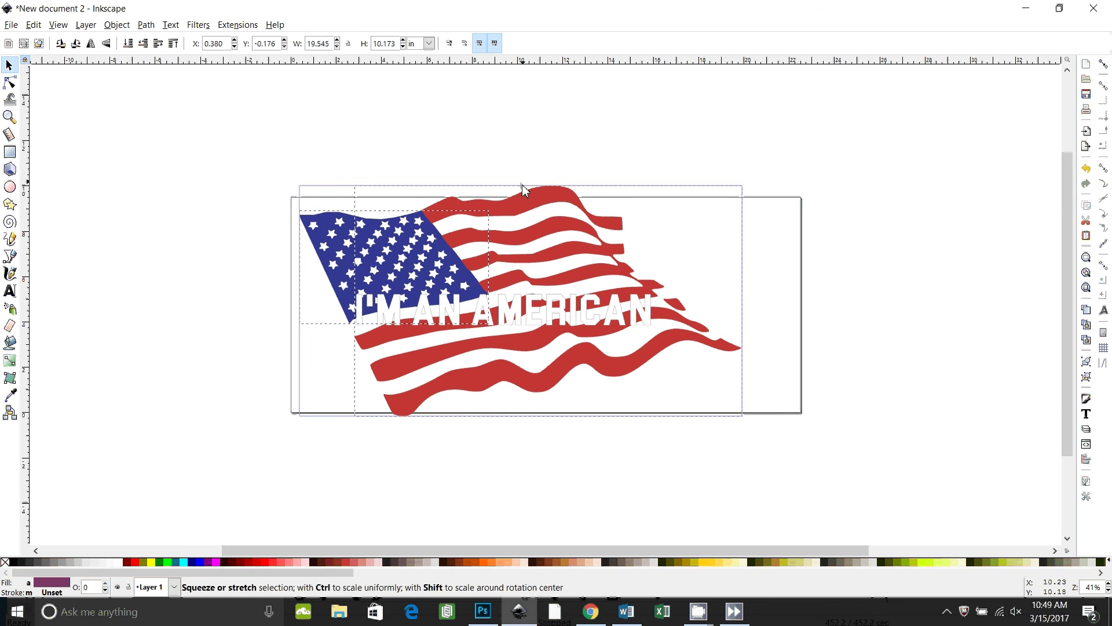
pyautogui.moveTo(523, 184); pyautogui.dragTo(522, 210)
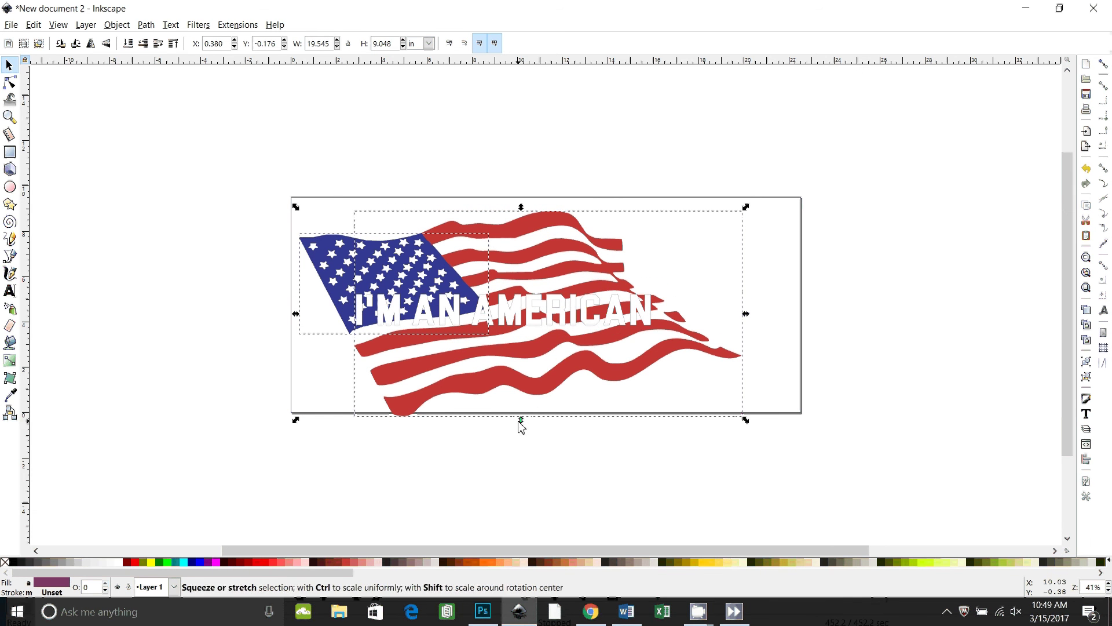
pyautogui.click(620, 373)
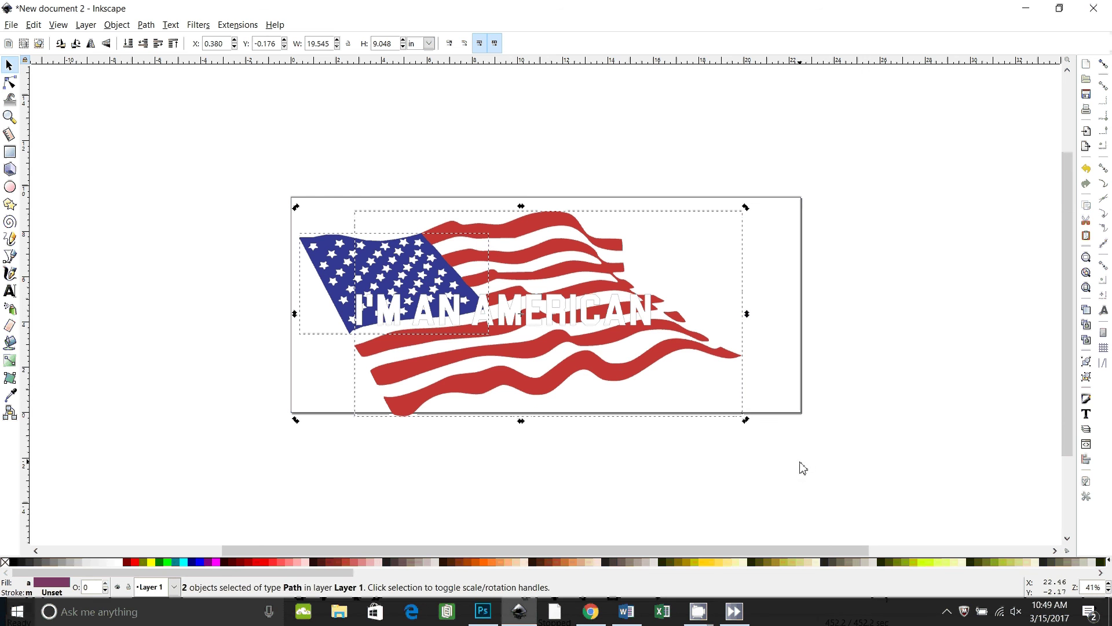
pyautogui.moveTo(745, 423)
pyautogui.mouseDown()
pyautogui.moveTo(754, 404)
pyautogui.moveTo(752, 440)
pyautogui.moveTo(751, 428)
pyautogui.mouseUp()
pyautogui.click(589, 494)
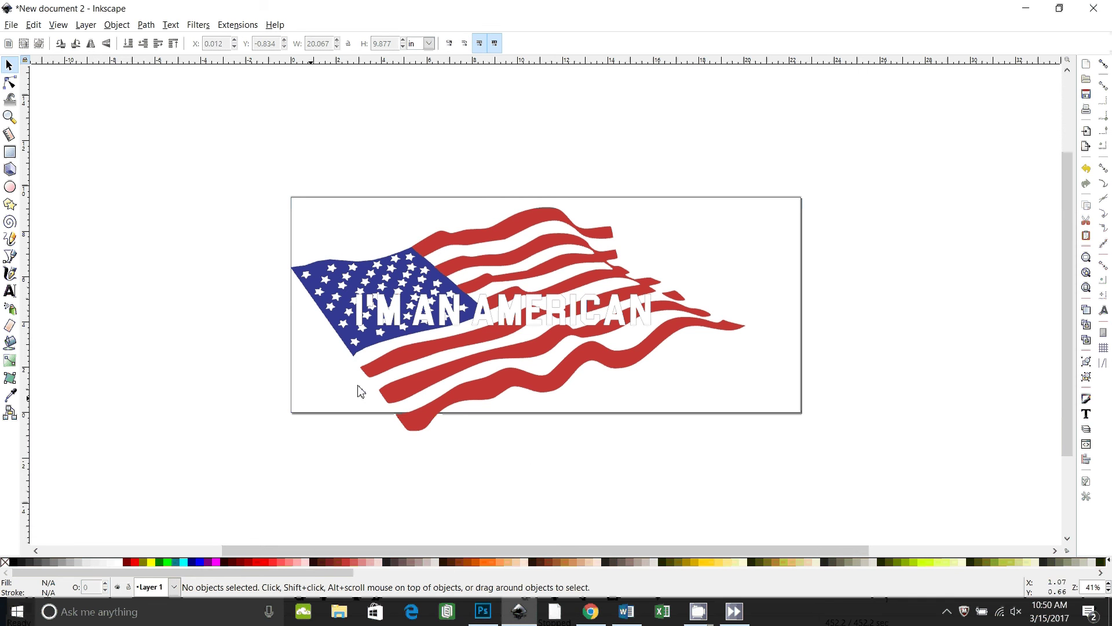
pyautogui.click(390, 315)
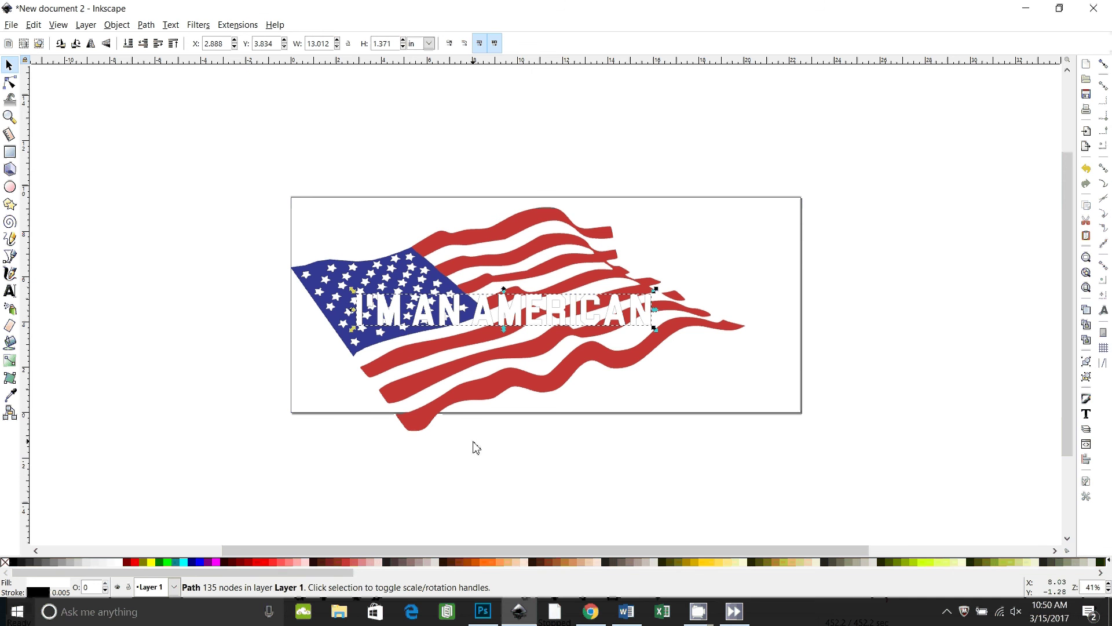
# Step: Intersect the lettering with the star field, leaving a 5.808 × 1.366 in blue 'I'M AN A' path
pyautogui.click(474, 471)
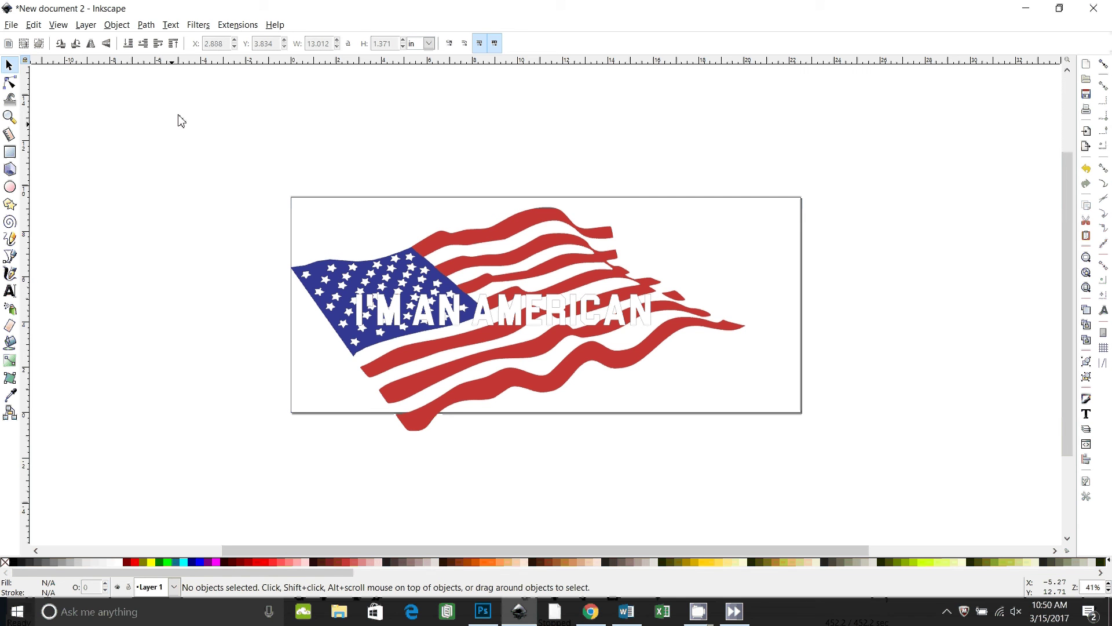
pyautogui.click(146, 26)
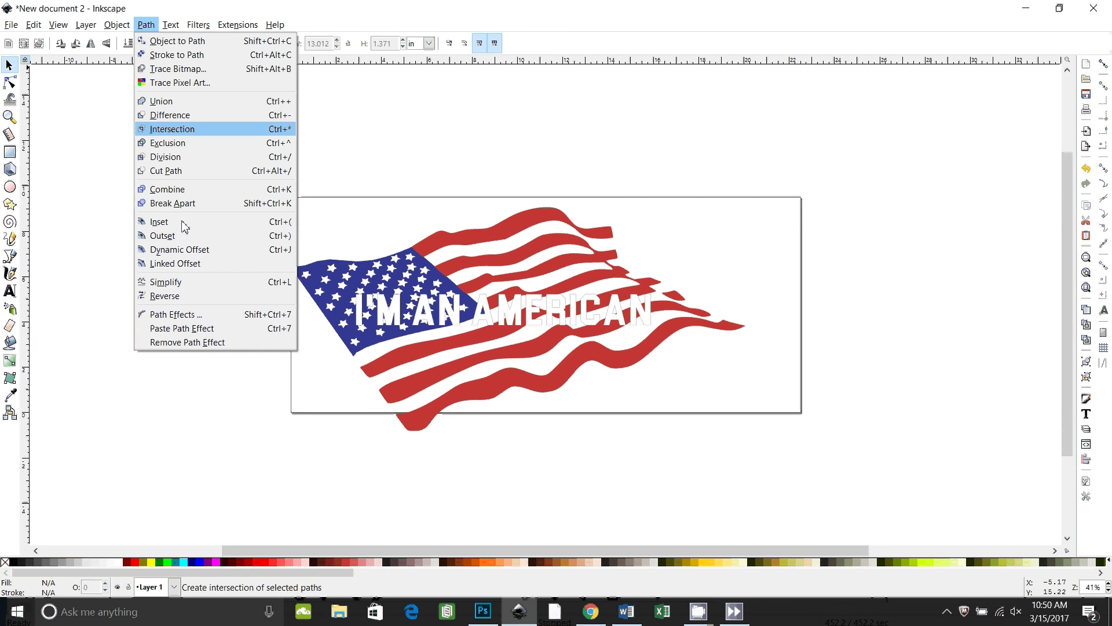
pyautogui.click(298, 471)
pyautogui.click(387, 312)
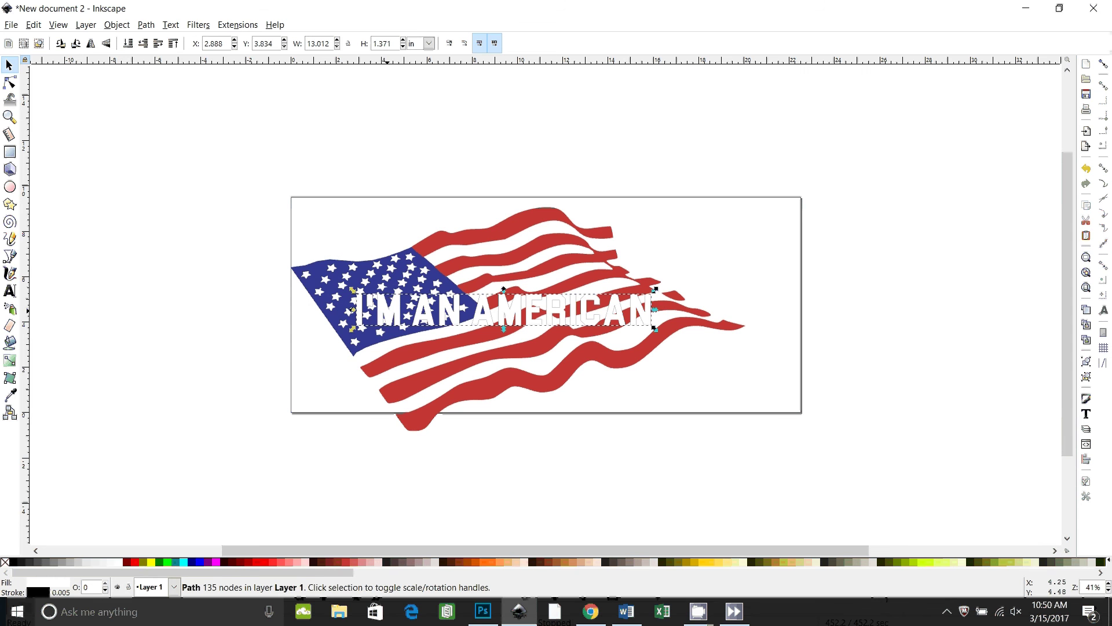
pyautogui.keyDown('shift'); pyautogui.click(378, 281); pyautogui.keyUp('shift')
pyautogui.click(146, 25)
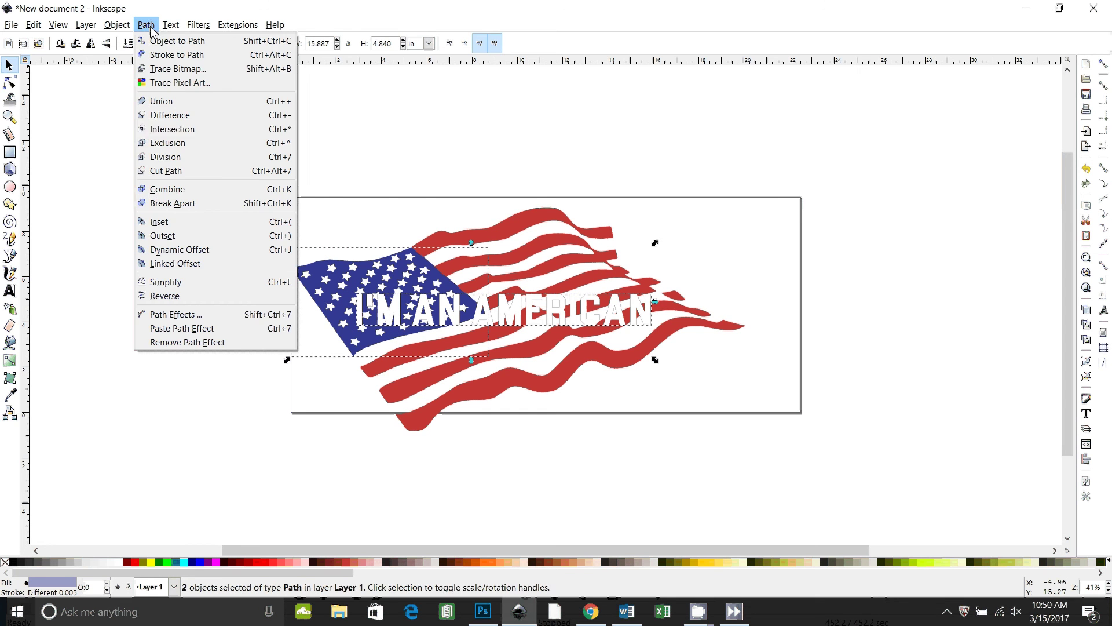
pyautogui.click(182, 134)
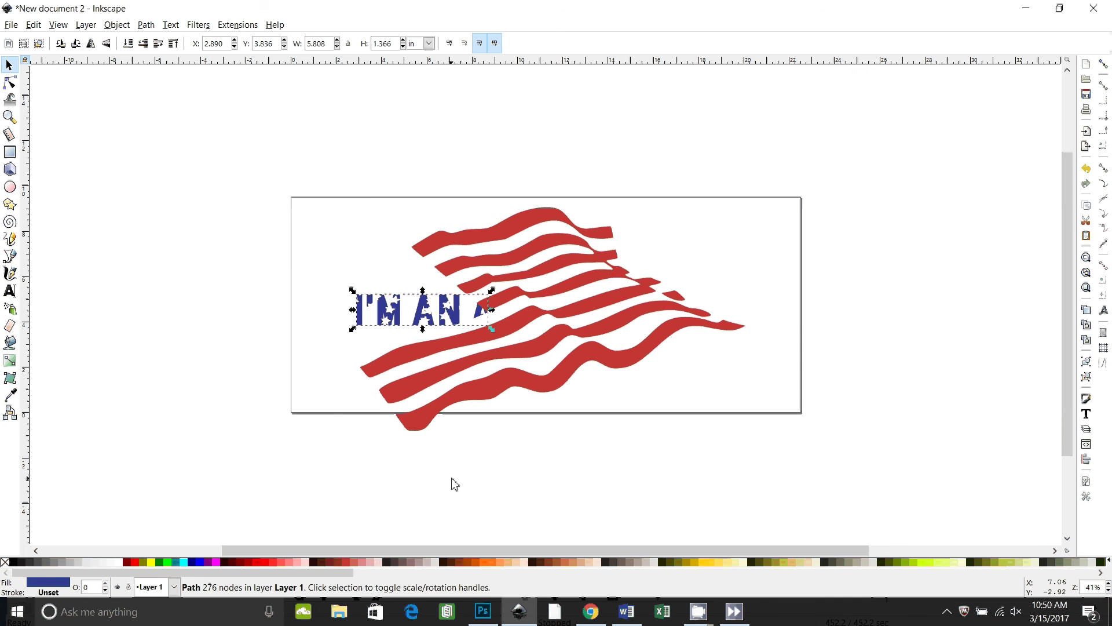
# Step: Undo the intersection and reselect the full I'M AN AMERICAN lettering
pyautogui.press('ctrl')
pyautogui.hotkey('ctrl', 'z')
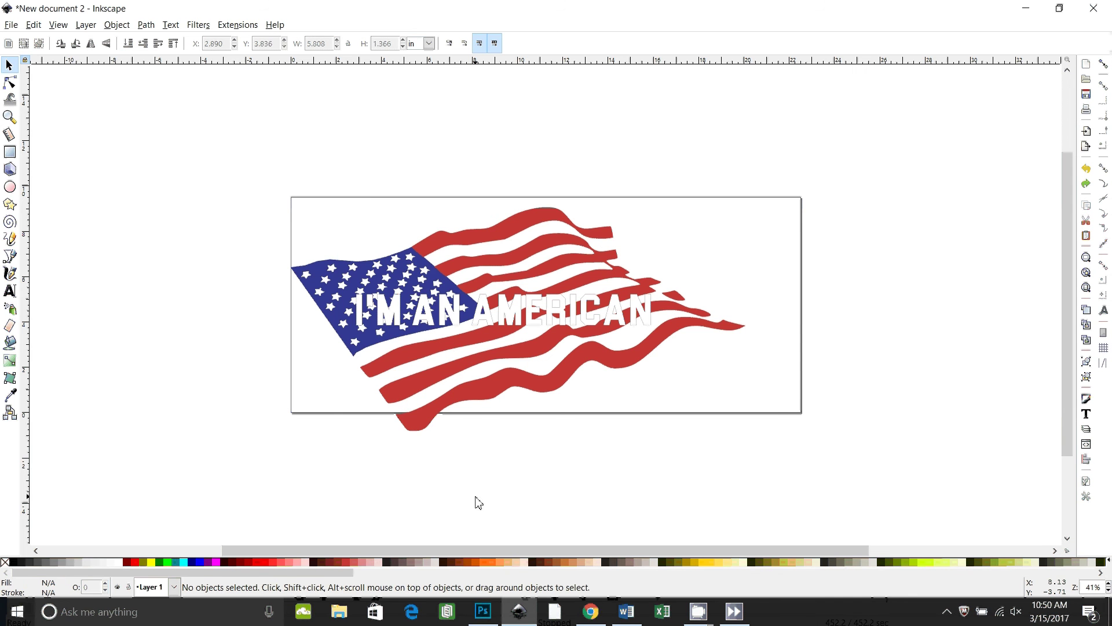
pyautogui.click(449, 316)
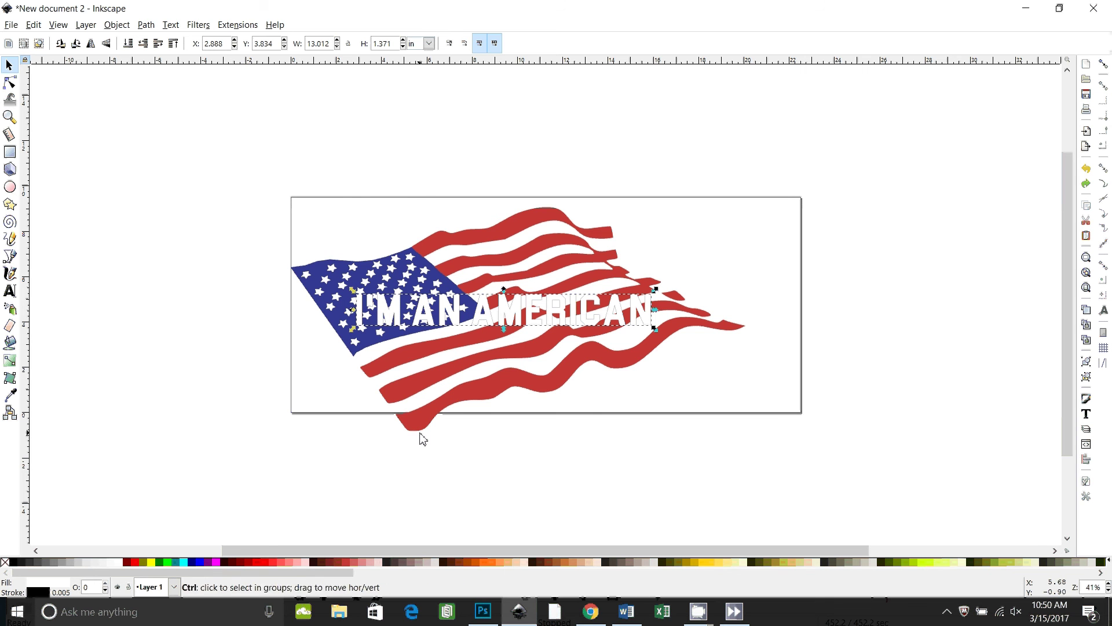
pyautogui.moveTo(463, 323); pyautogui.dragTo(470, 463)
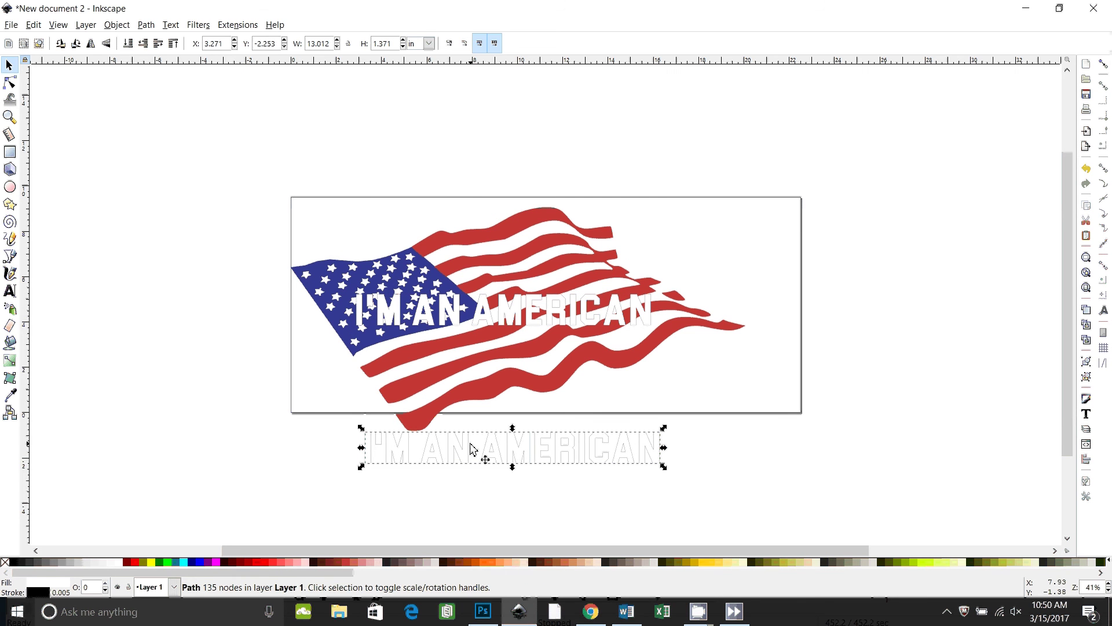
pyautogui.hotkey('ctrl', 'z')
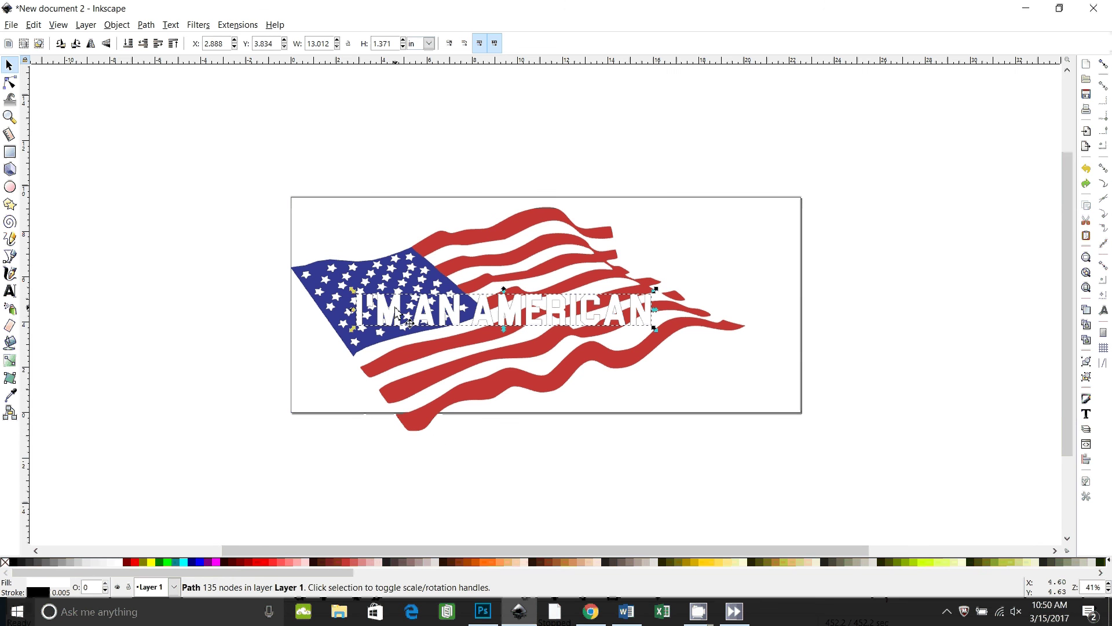
# Step: Intersect the lettering with the star field again and move the spare white copy below the page
pyautogui.keyDown('shift'); pyautogui.click(381, 284); pyautogui.keyUp('shift')
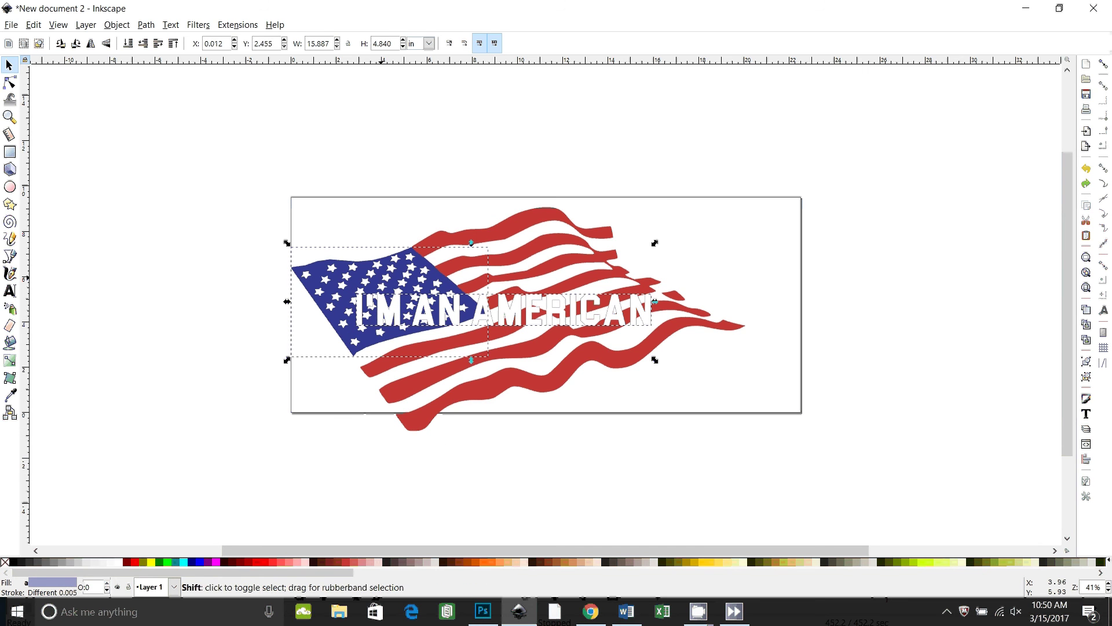
pyautogui.click(145, 25)
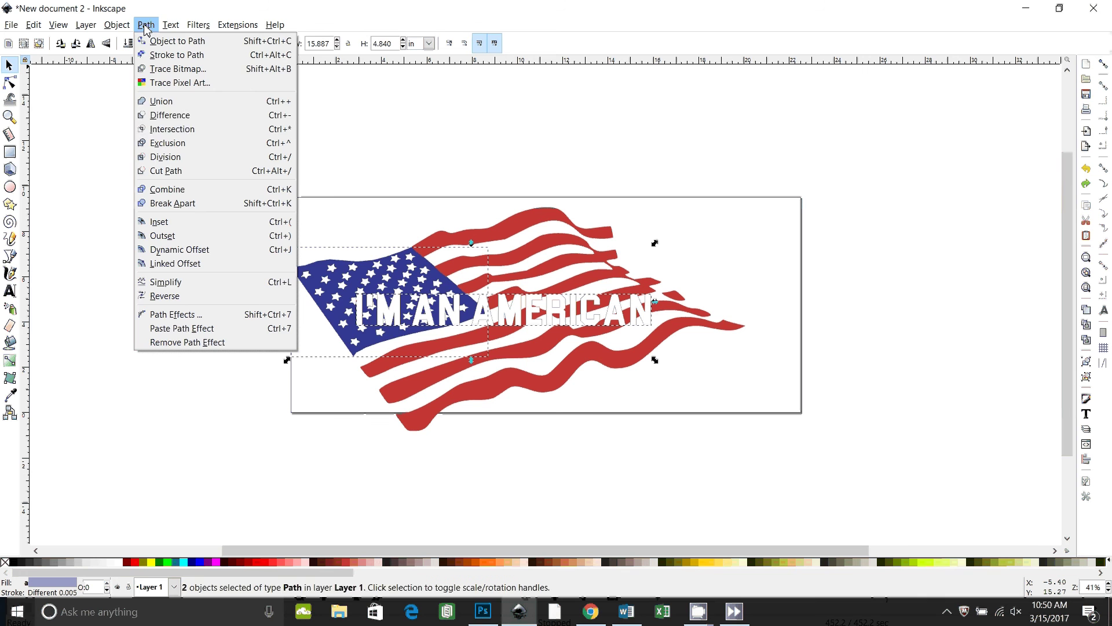
pyautogui.click(153, 129)
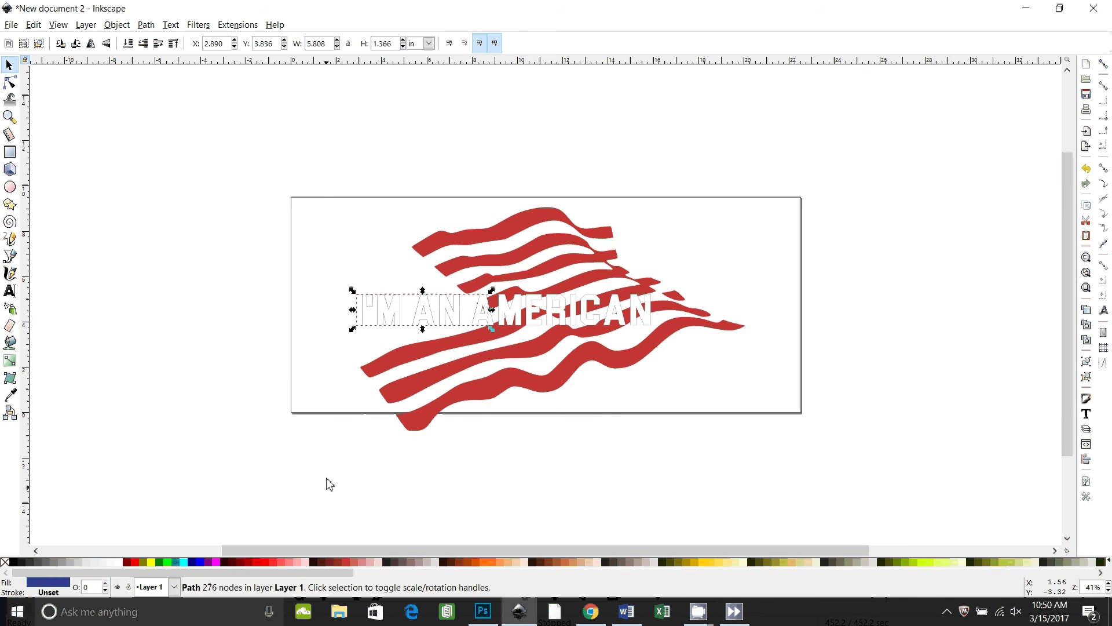
pyautogui.moveTo(406, 324); pyautogui.dragTo(405, 435)
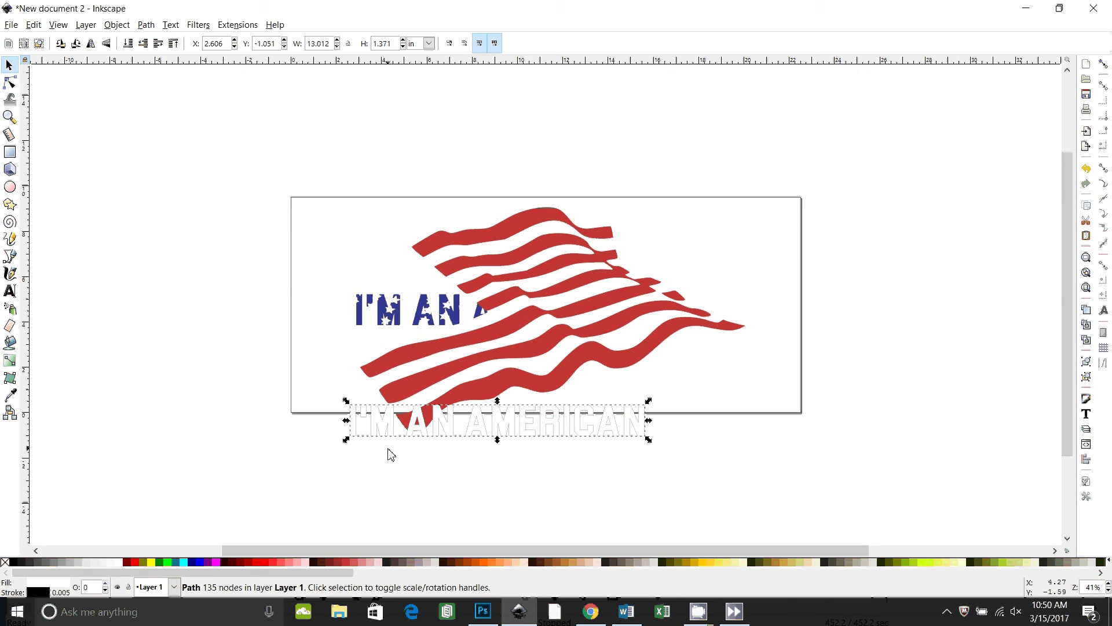
# Step: Restore the white lettering over the blue piece and duplicate the text path in place
pyautogui.hotkey('ctrl', 'z')
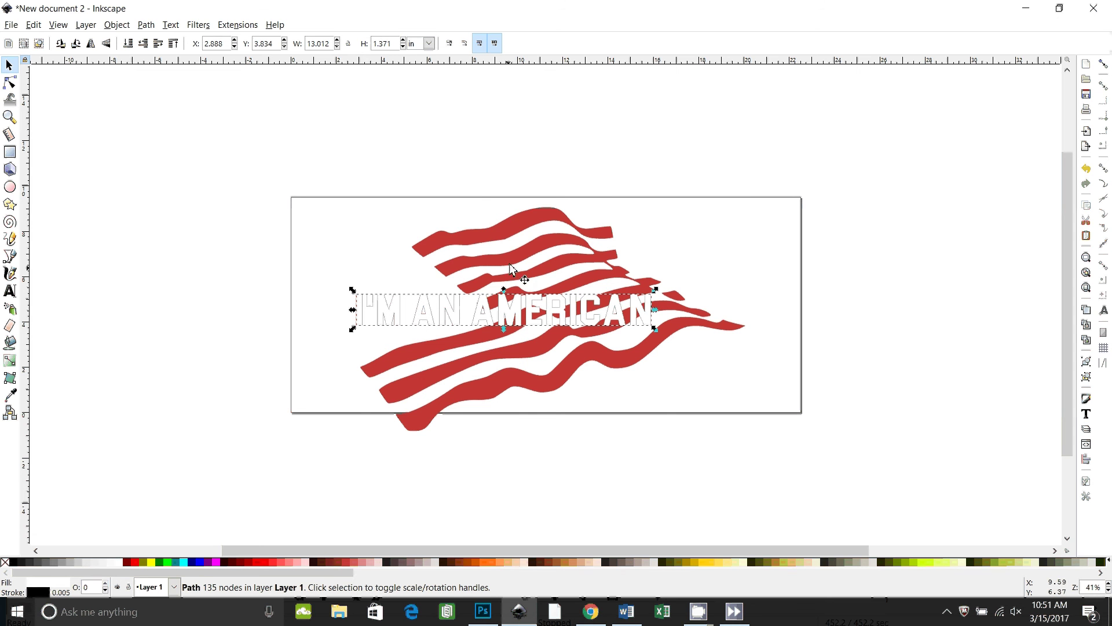
pyautogui.hotkey('ctrl', 'd')
pyautogui.moveTo(524, 328); pyautogui.dragTo(536, 405)
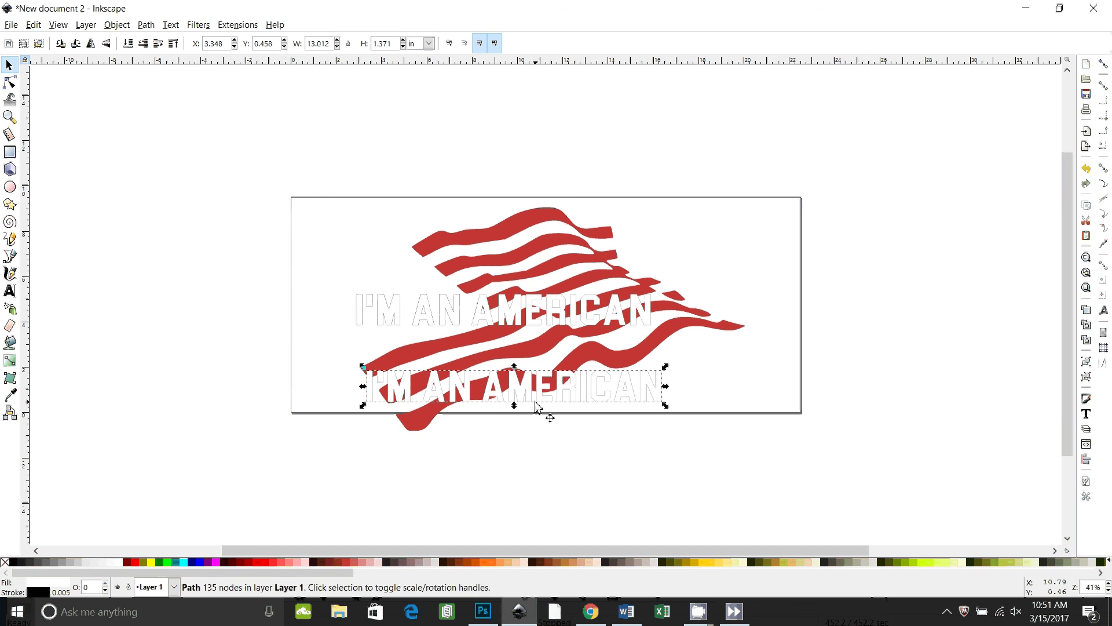
pyautogui.press('ctrl')
pyautogui.hotkey('ctrl', 'z')
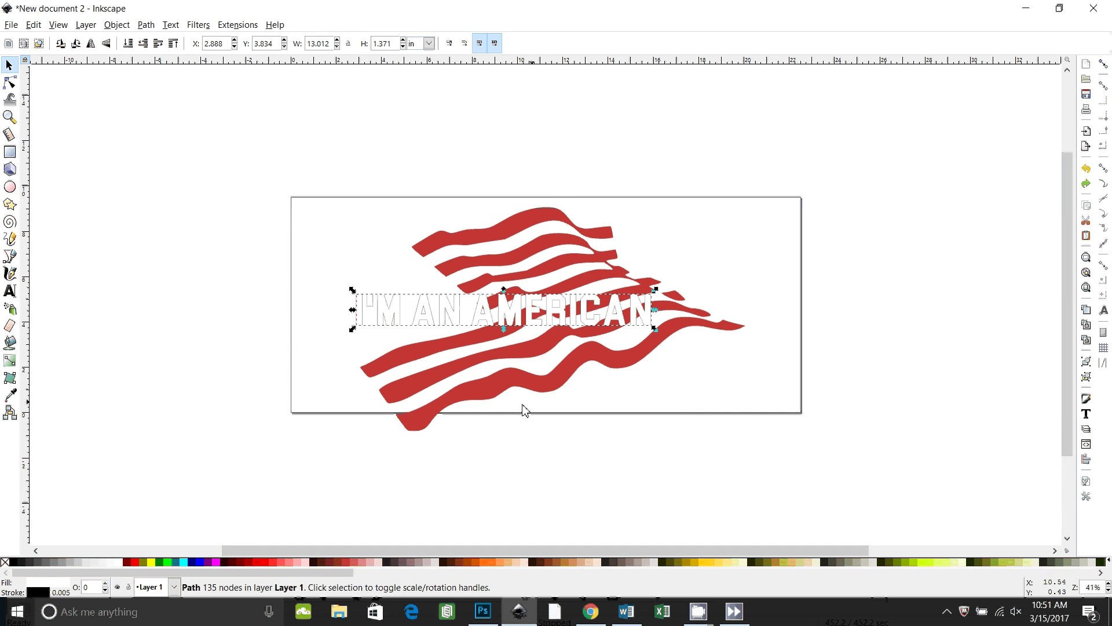
# Step: Intersect the text copy with the red stripes to produce the red 'AMERICAN' piece
pyautogui.press('shift')
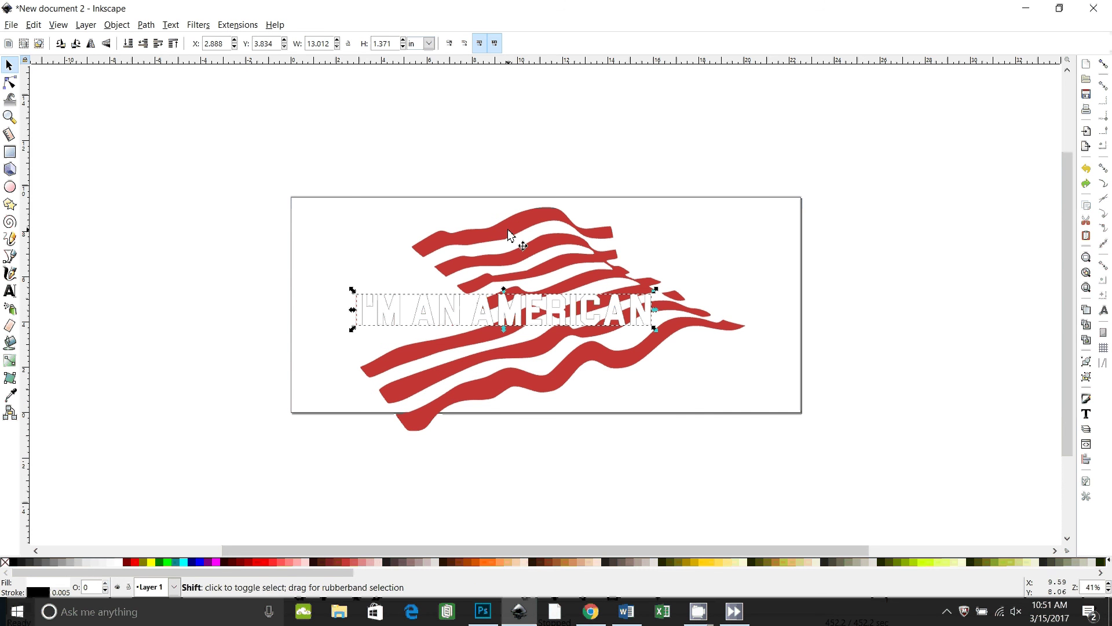
pyautogui.keyDown('shift'); pyautogui.click(509, 236); pyautogui.keyUp('shift')
pyautogui.click(163, 26)
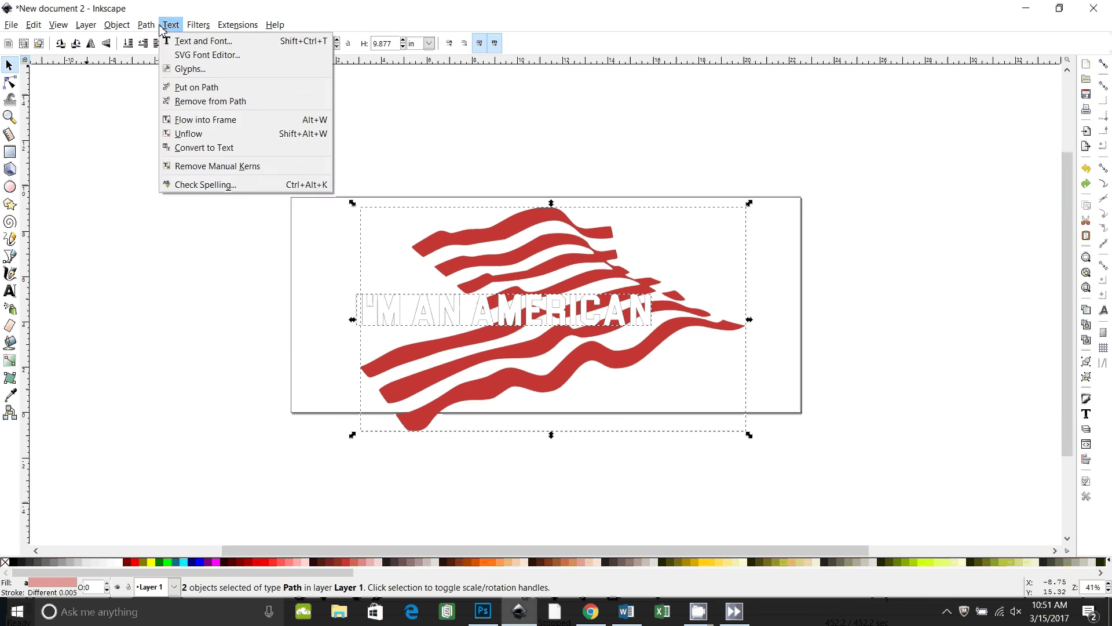
pyautogui.moveTo(146, 25)
pyautogui.click(191, 131)
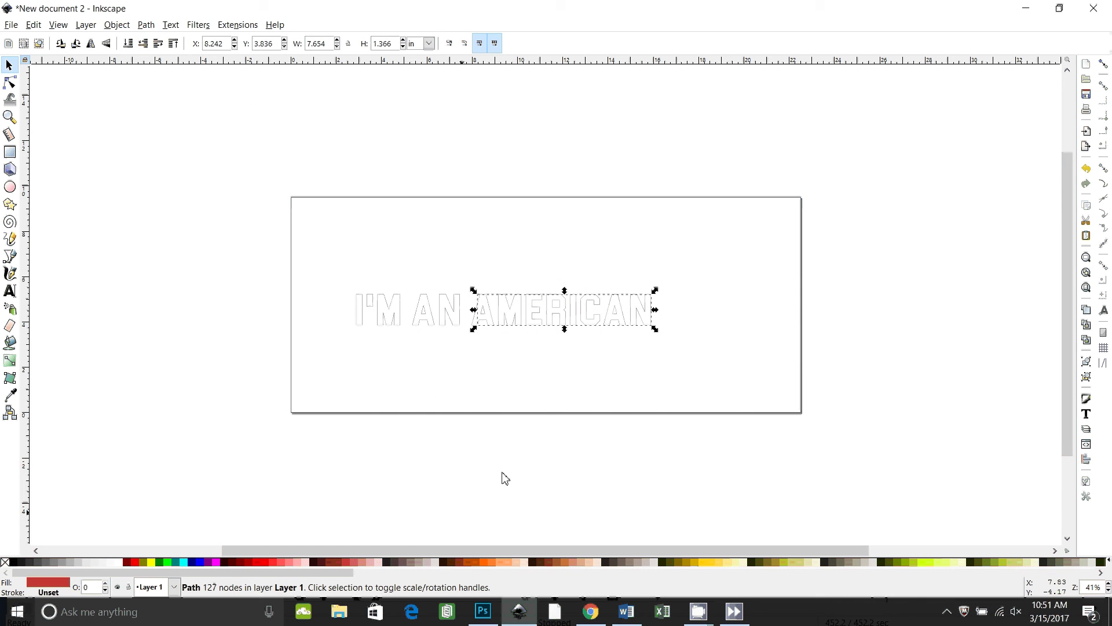
pyautogui.moveTo(514, 318)
pyautogui.mouseDown()
pyautogui.moveTo(525, 440)
pyautogui.moveTo(512, 331)
pyautogui.mouseUp()
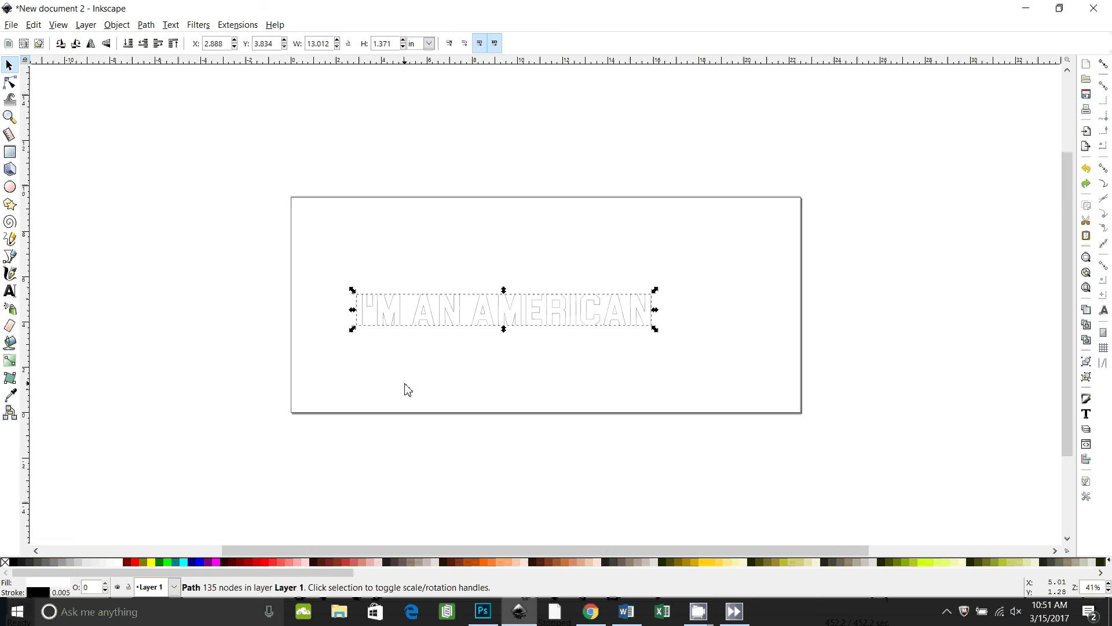
# Step: Fill the text copy black and lower it beneath the outline copy
pyautogui.press('ctrl')
pyautogui.click(12, 563)
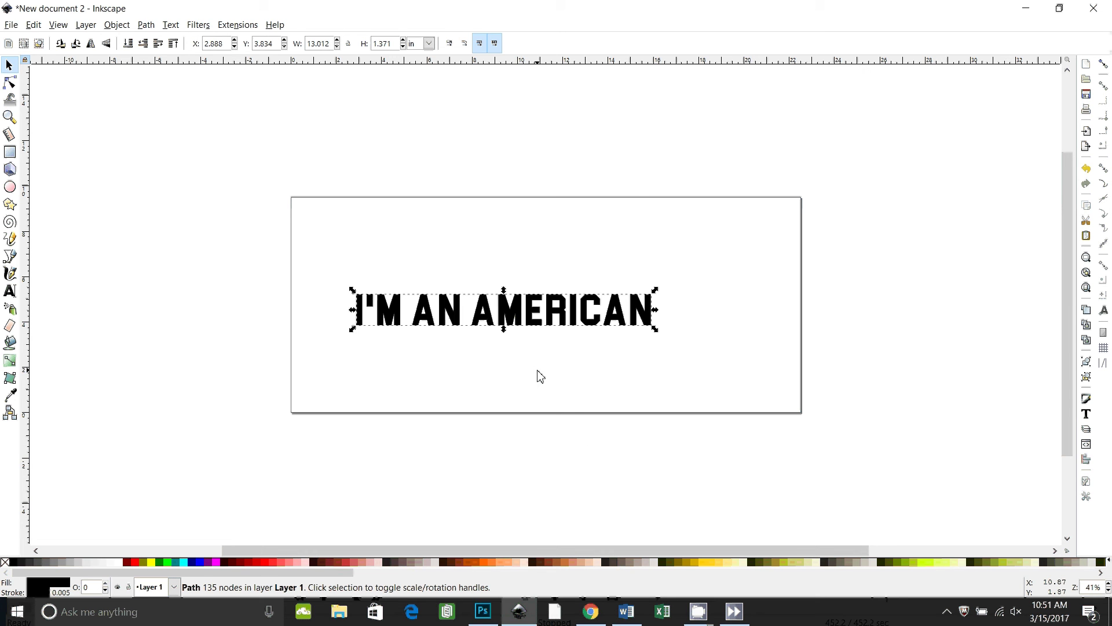
pyautogui.press('ctrl+KP_5')
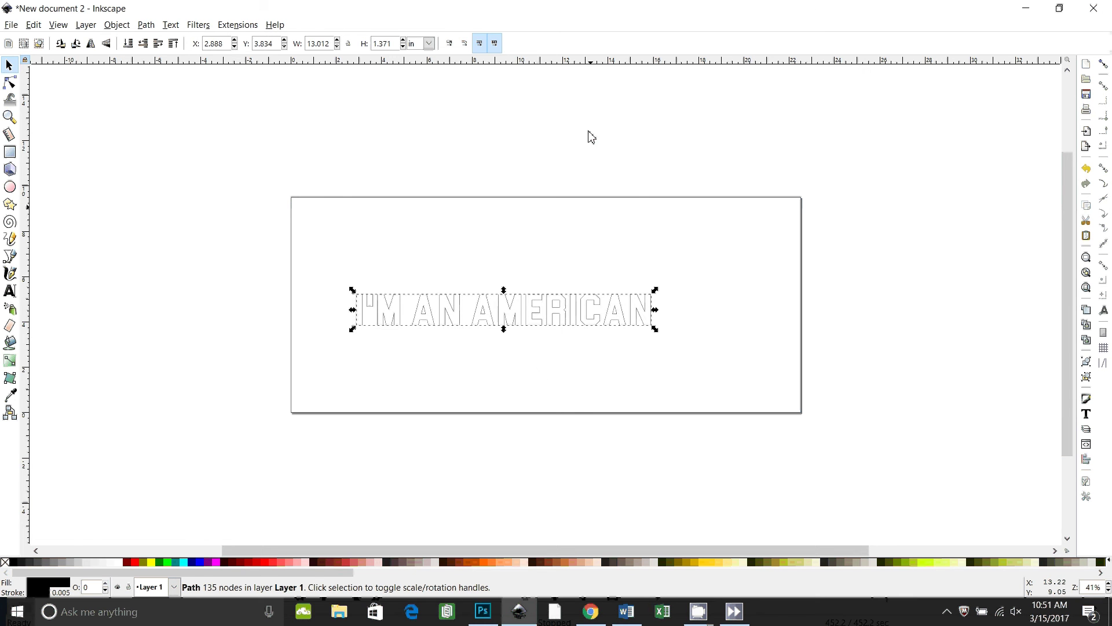
# Step: Confirm the black text lies under the outline copy, then select the hidden black text
pyautogui.click(577, 366)
pyautogui.moveTo(530, 317); pyautogui.dragTo(533, 393)
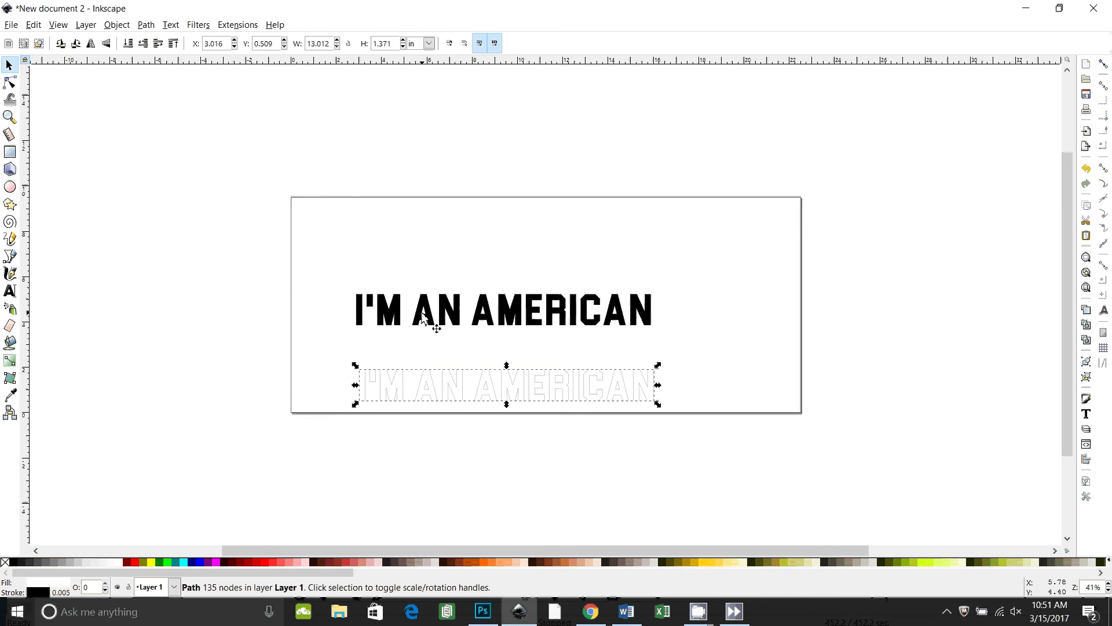
pyautogui.press('ctrl')
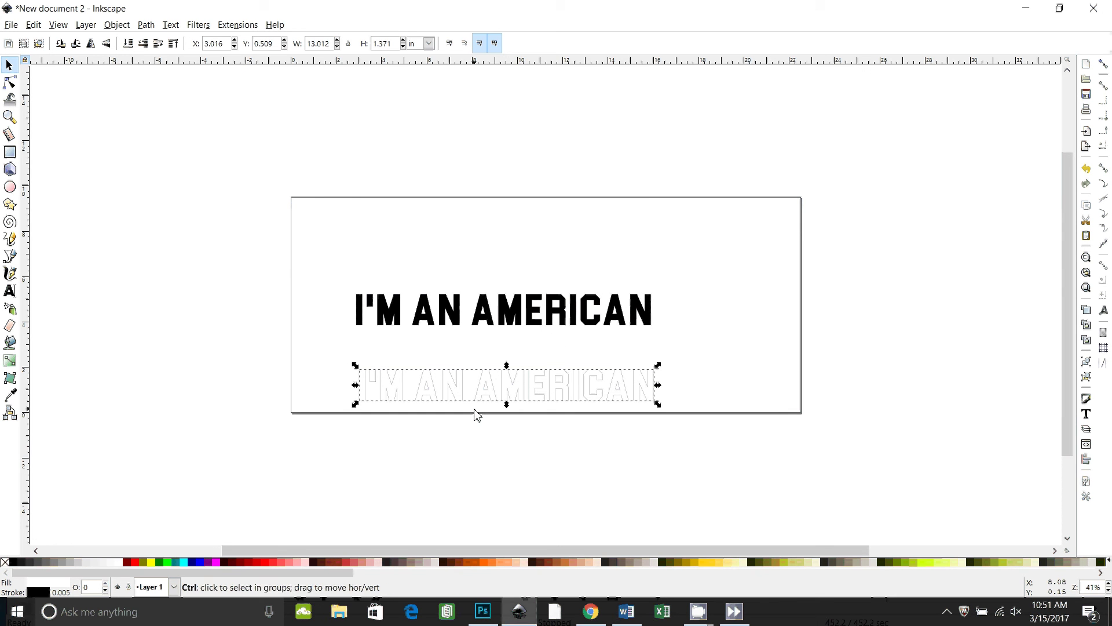
pyautogui.hotkey('ctrl', 'z')
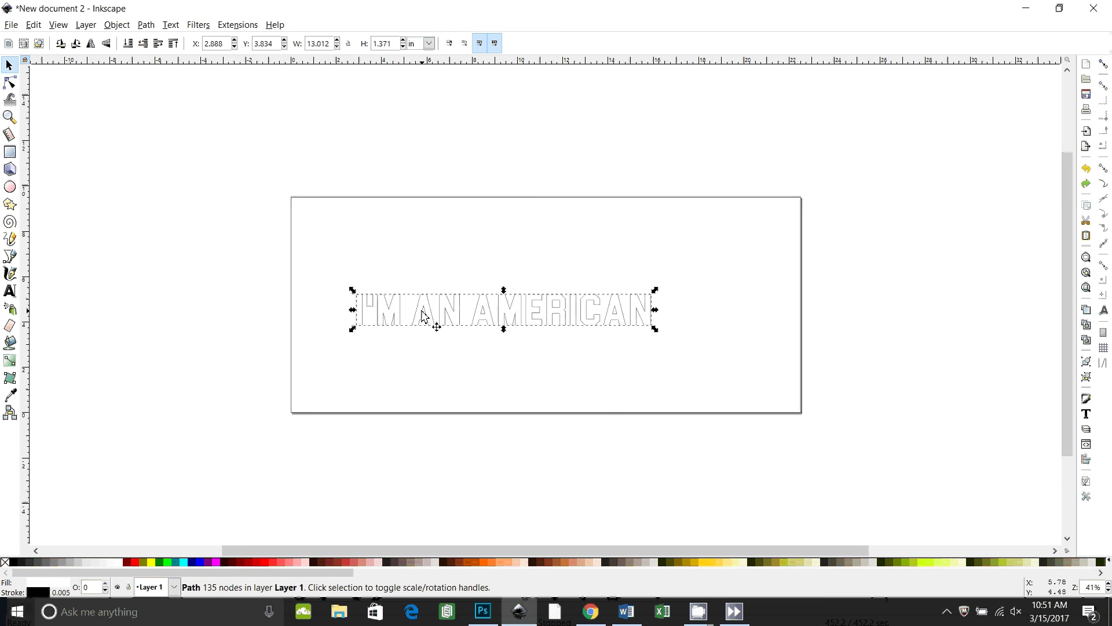
pyautogui.press('alt')
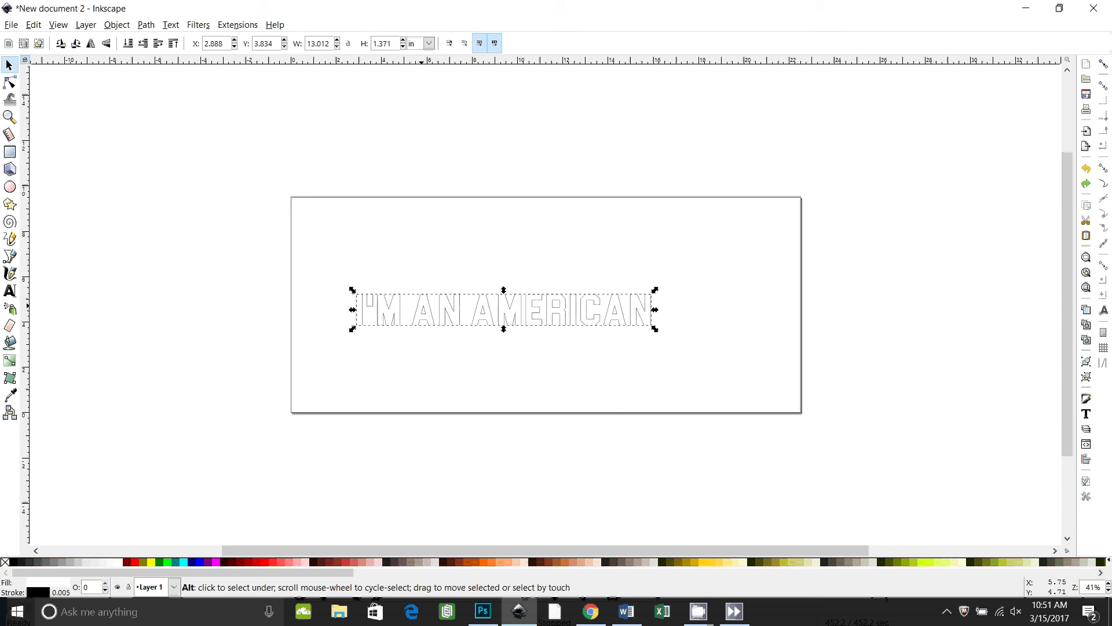
pyautogui.keyDown('alt'); pyautogui.click(422, 315); pyautogui.keyUp('alt')
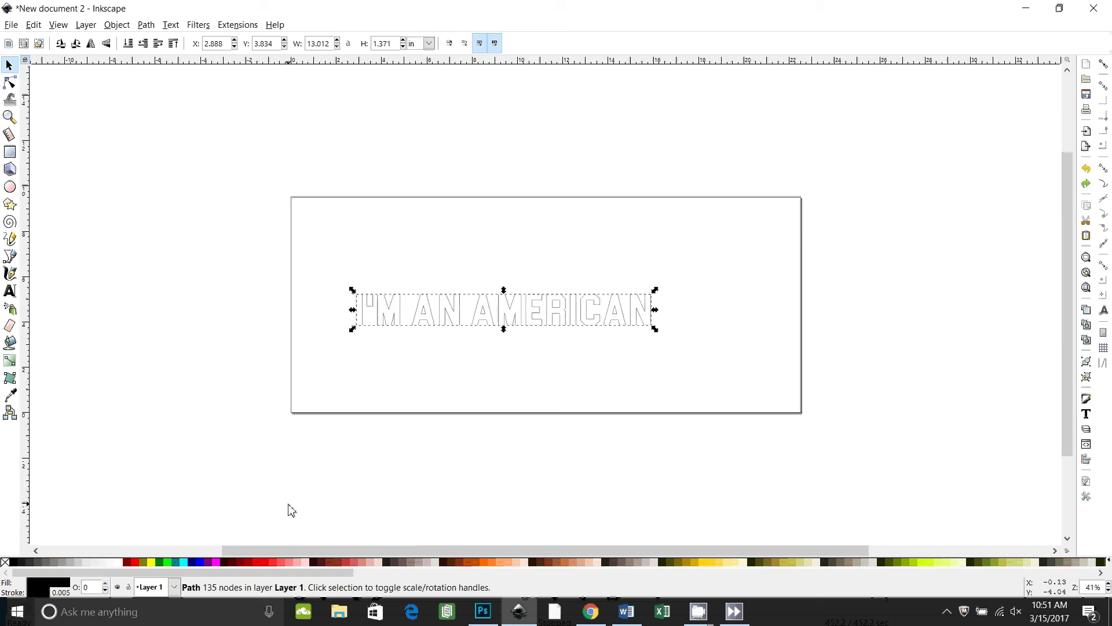
# Step: Add a Linked Offset to the black lettering and drag it outward into a thick border
pyautogui.press('3')
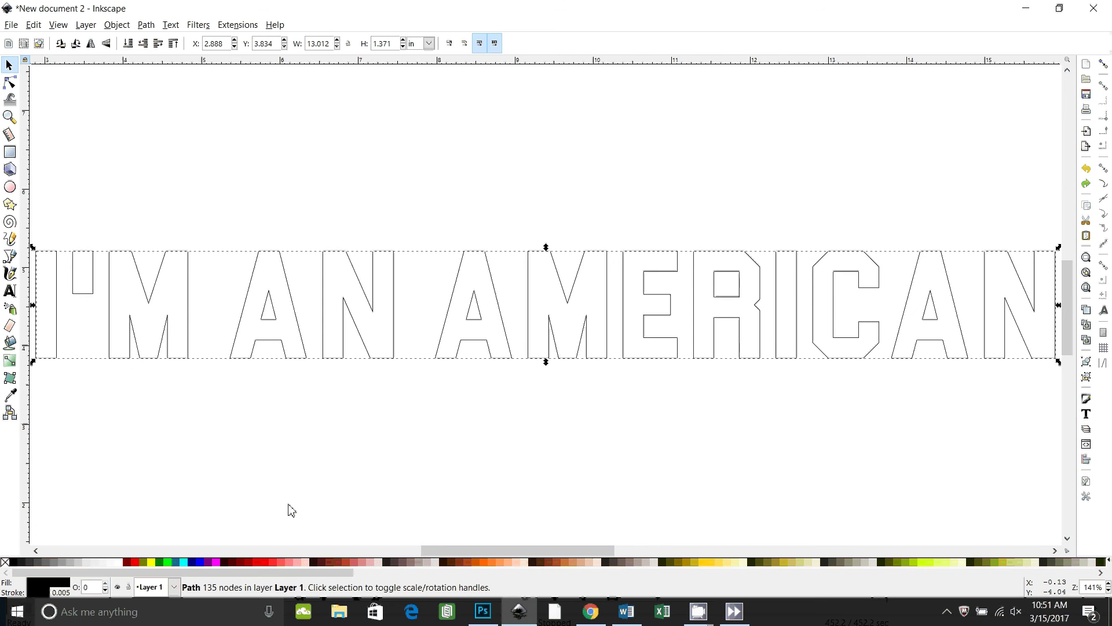
pyautogui.press('1')
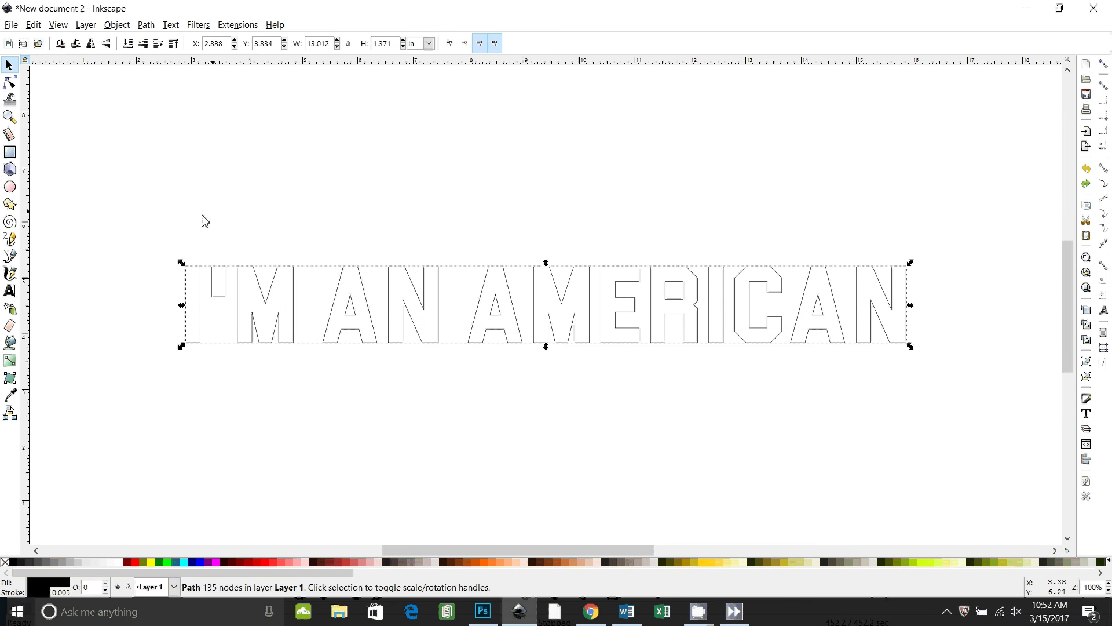
pyautogui.click(152, 26)
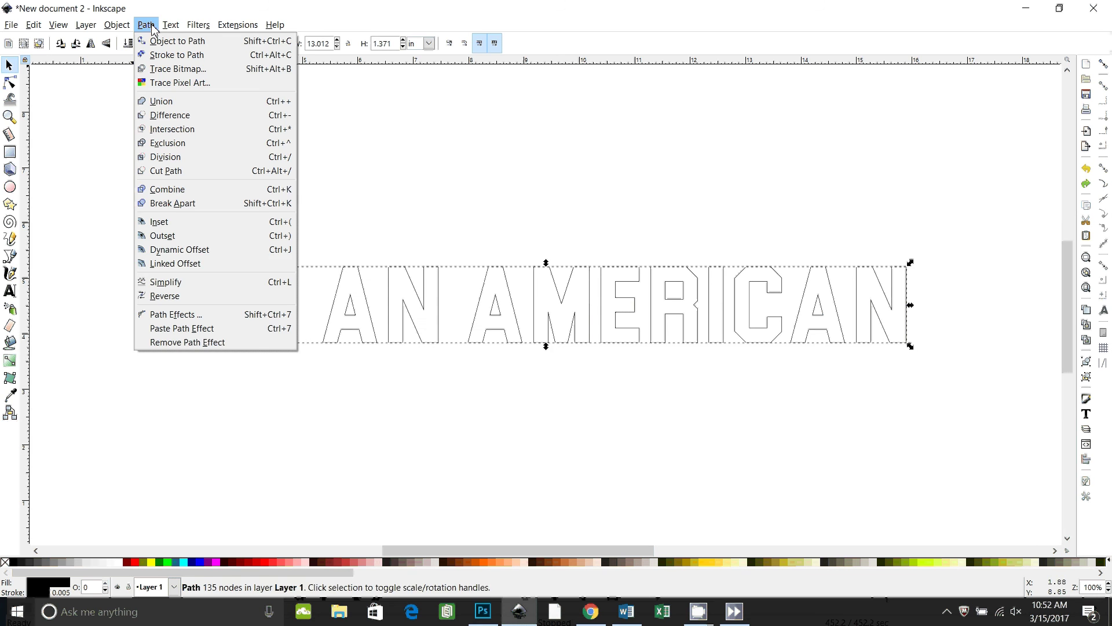
pyautogui.click(174, 261)
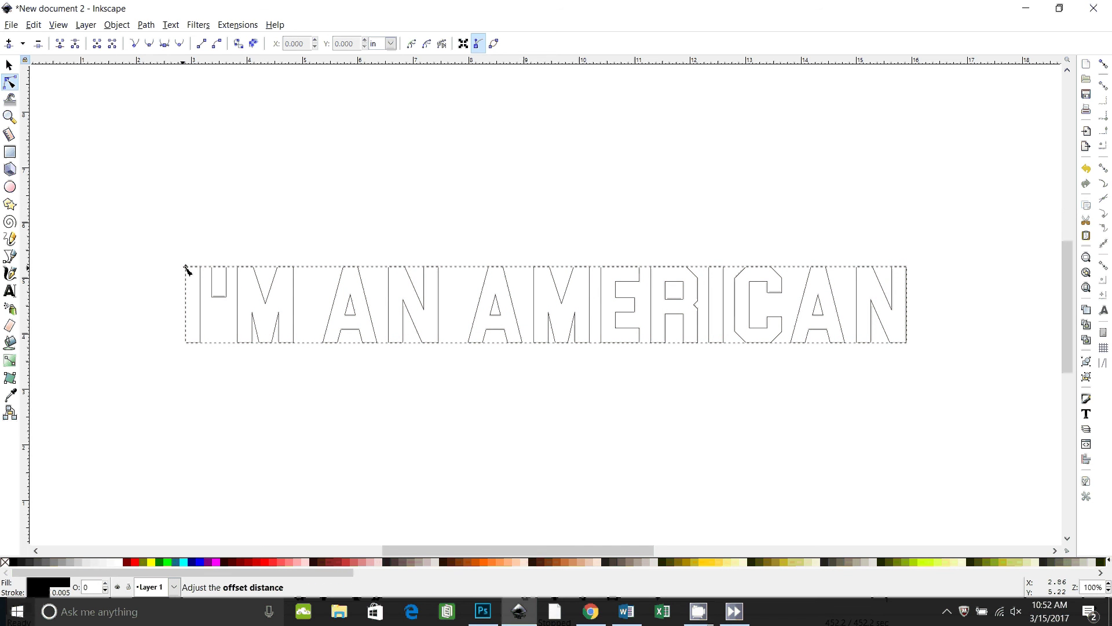
pyautogui.moveTo(186, 269); pyautogui.dragTo(184, 266)
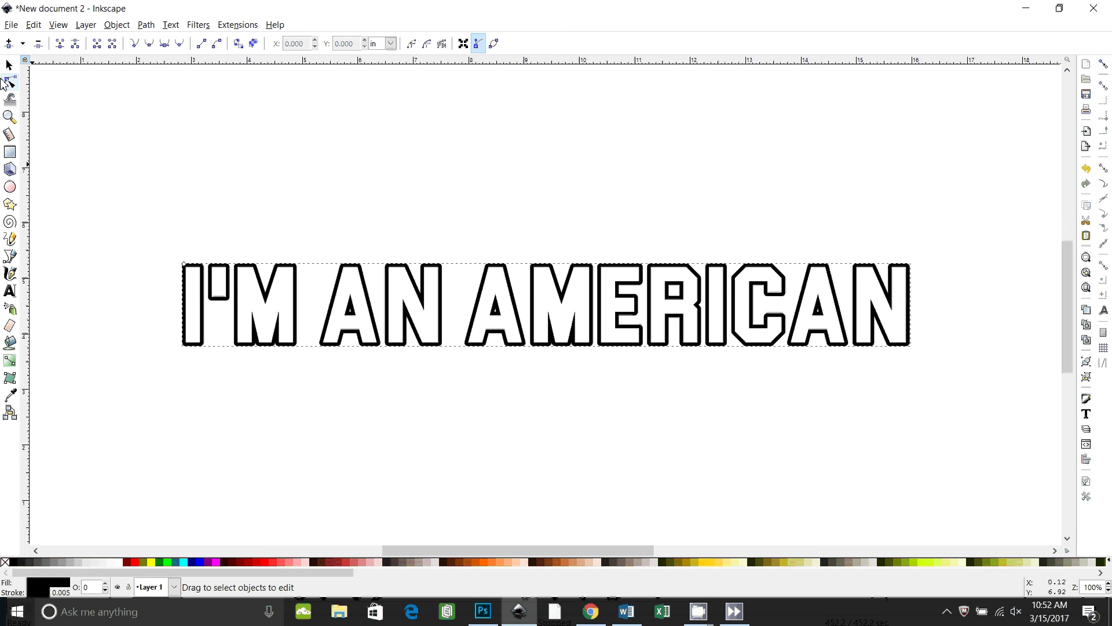
# Step: Subtract the white outline text from the offset, leaving a 365-node black border ring
pyautogui.click(10, 65)
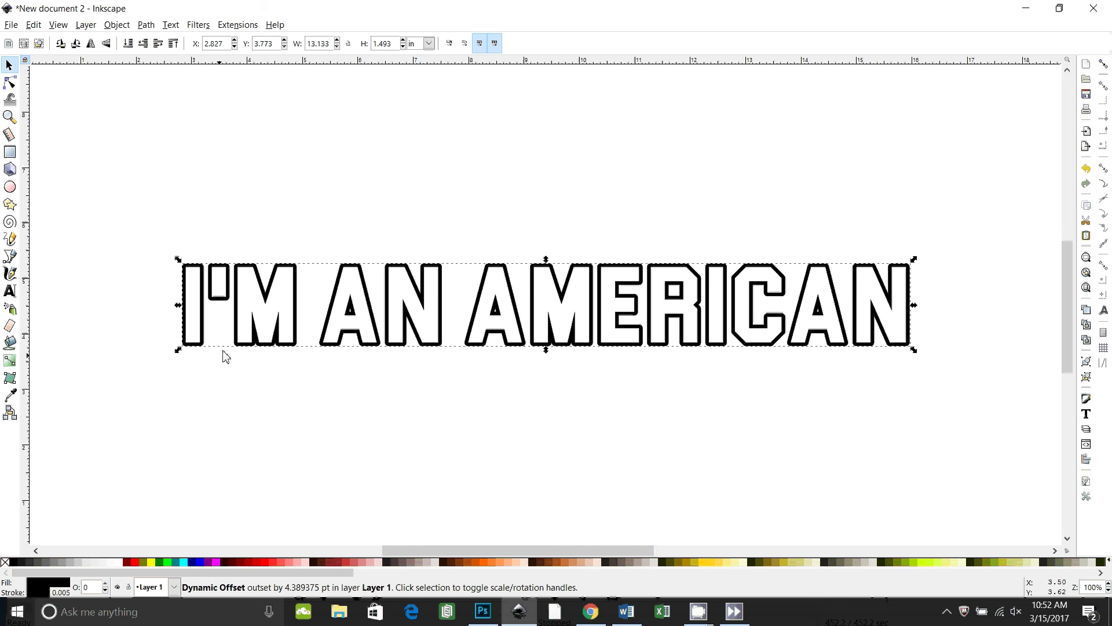
pyautogui.press('shift')
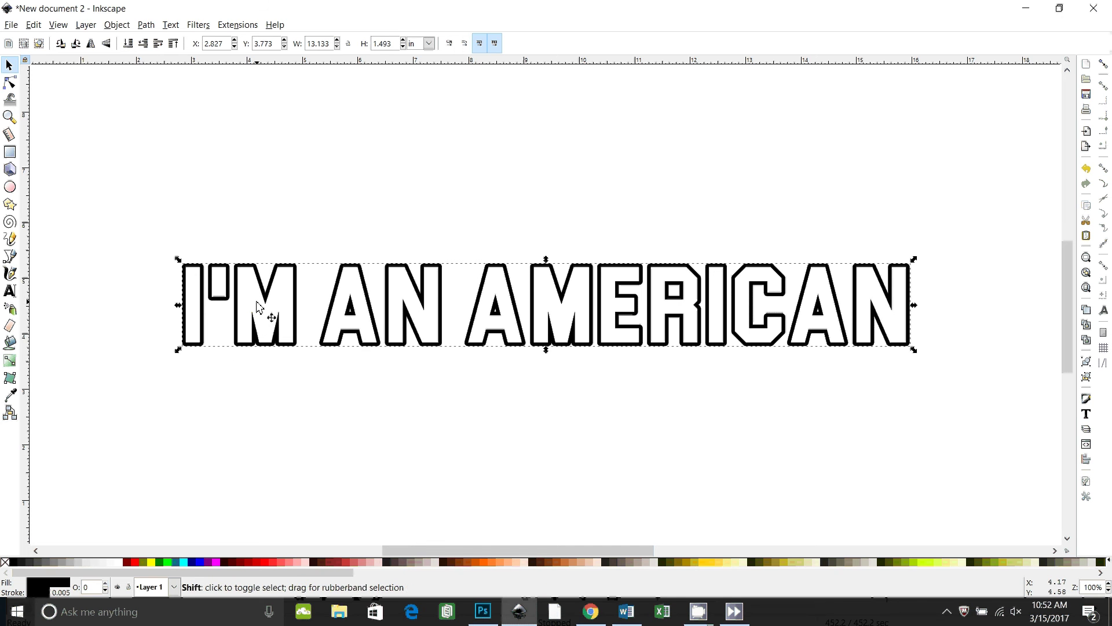
pyautogui.keyDown('shift'); pyautogui.click(259, 307); pyautogui.keyUp('shift')
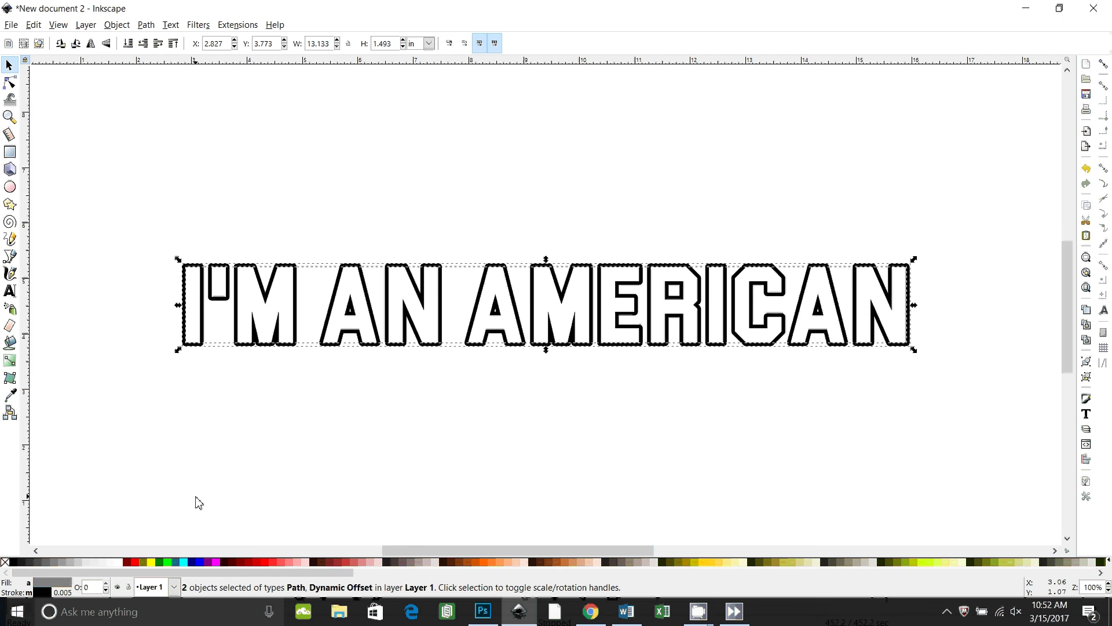
pyautogui.click(146, 28)
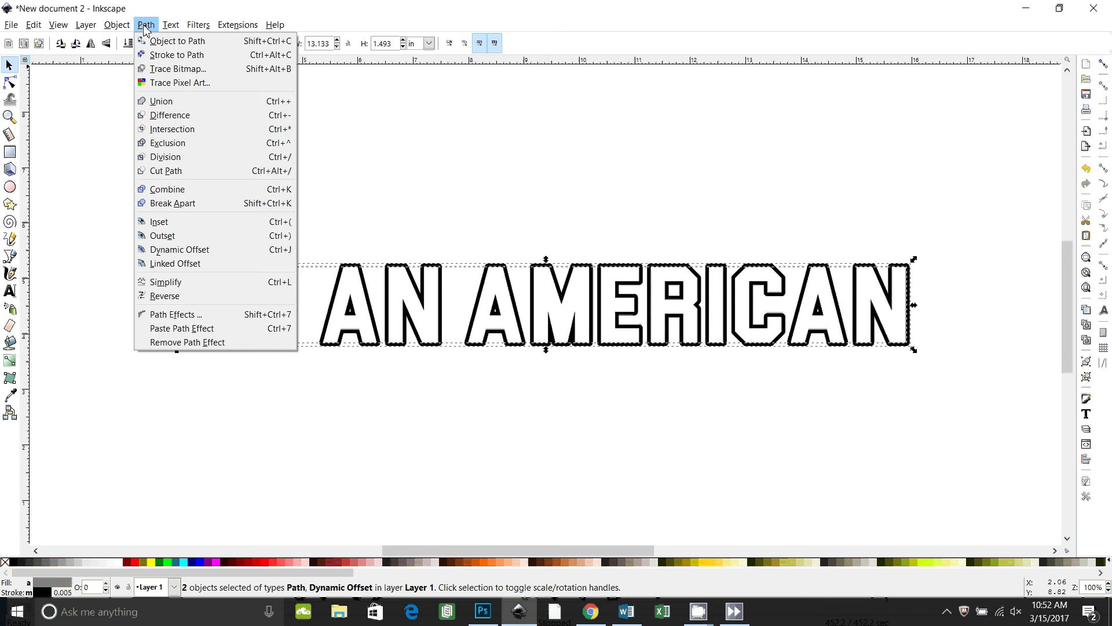
pyautogui.click(162, 116)
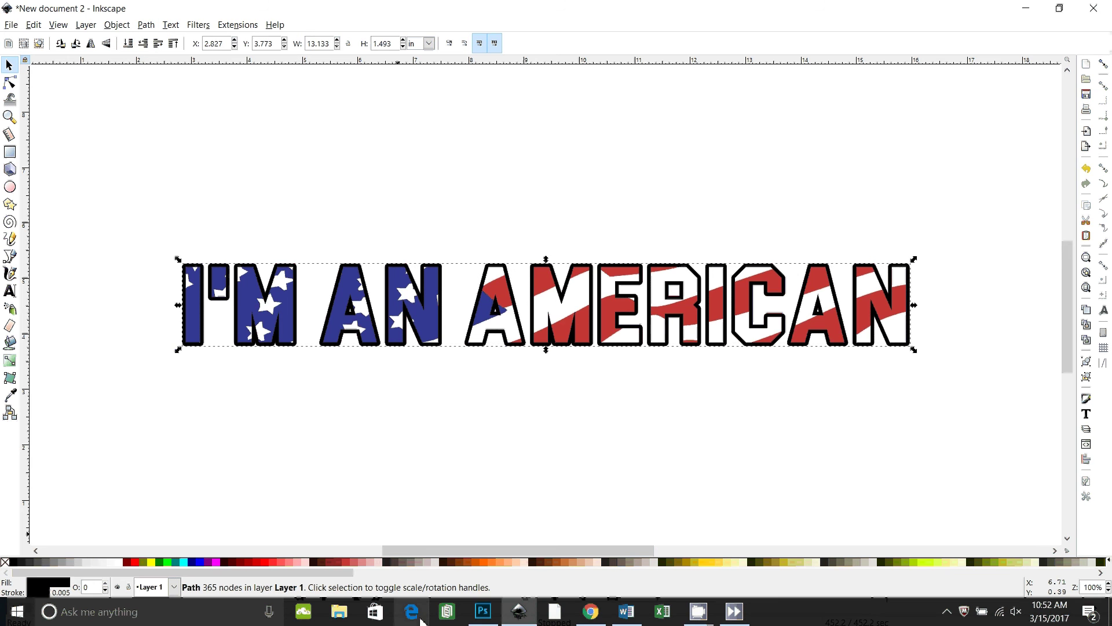
pyautogui.click(332, 411)
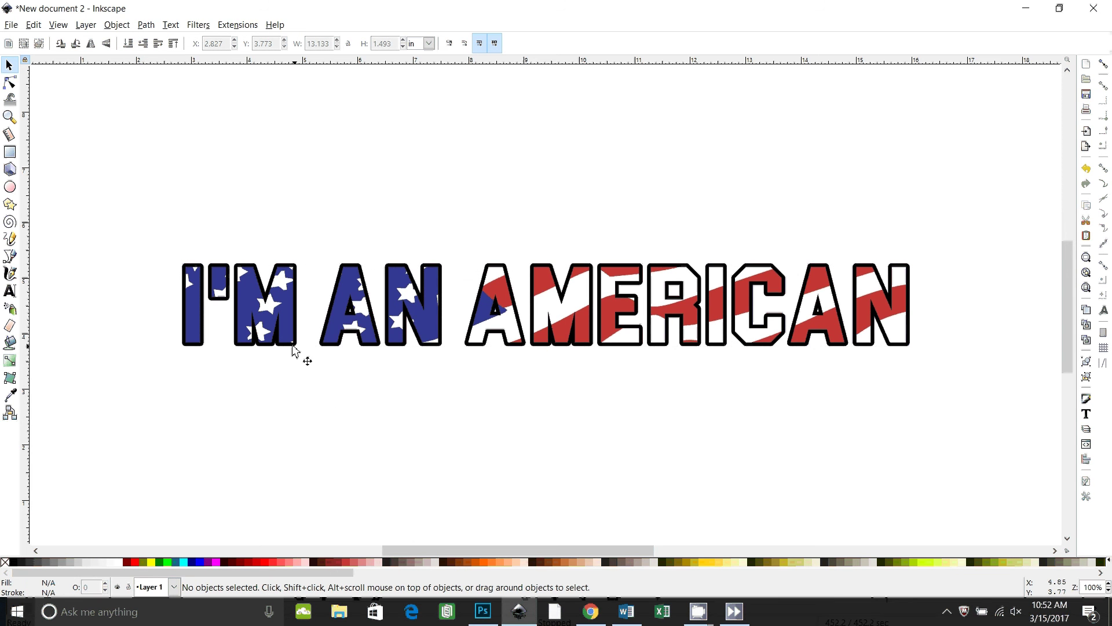
pyautogui.moveTo(298, 358); pyautogui.dragTo(324, 467)
pyautogui.moveTo(265, 310); pyautogui.dragTo(195, 203)
pyautogui.moveTo(537, 293); pyautogui.dragTo(574, 174)
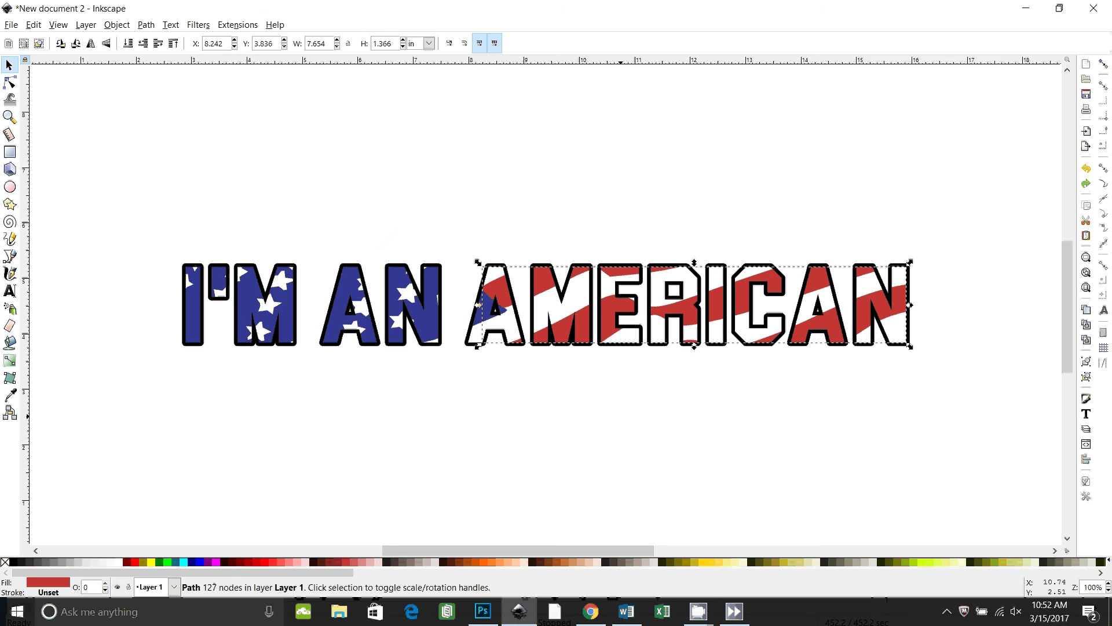
pyautogui.click(554, 447)
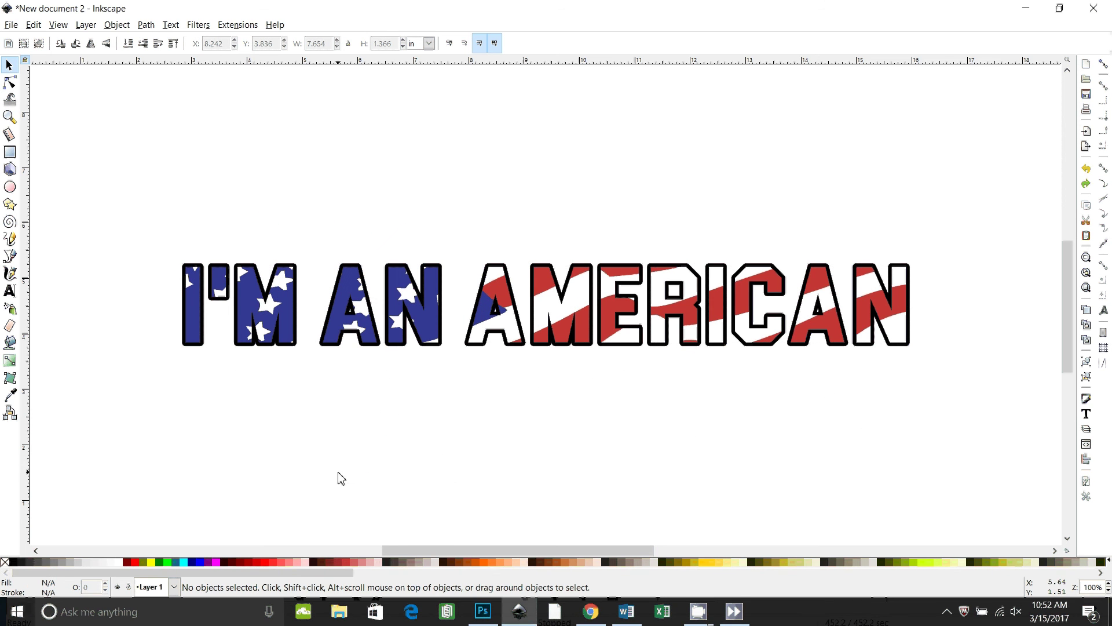